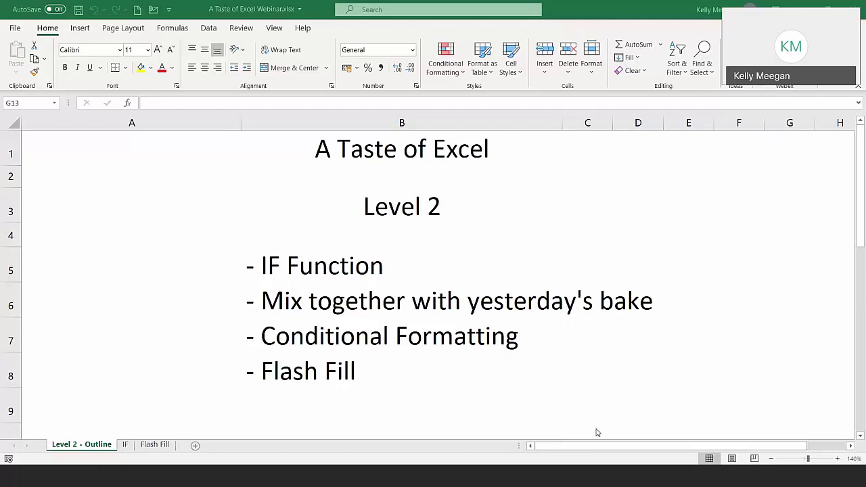
Step: Switch to the IF sheet containing the sales figures and commission rates
click(126, 445)
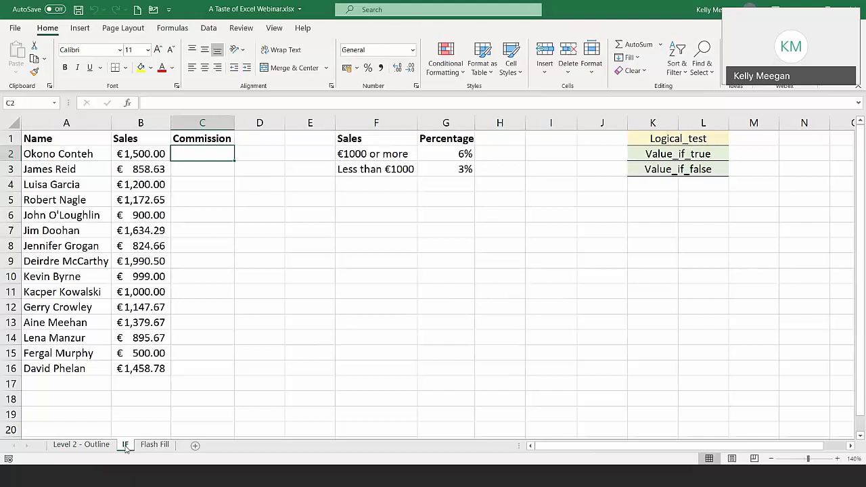
click(68, 154)
click(69, 170)
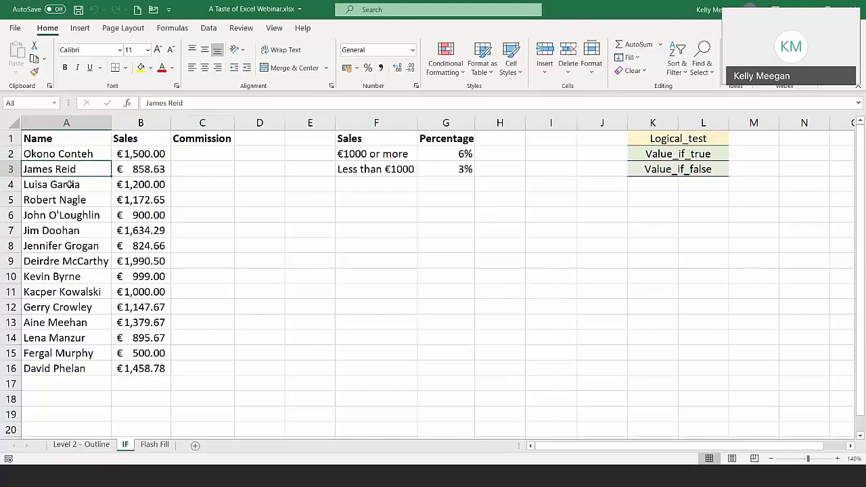
click(70, 184)
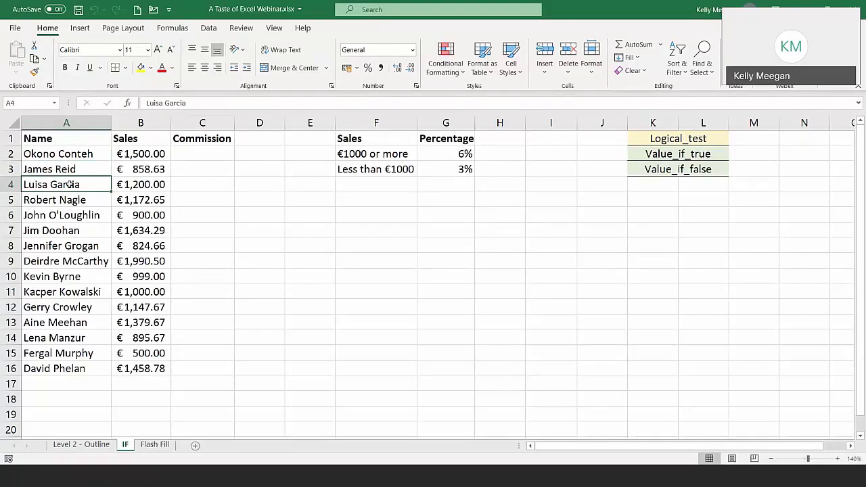
click(148, 157)
click(151, 170)
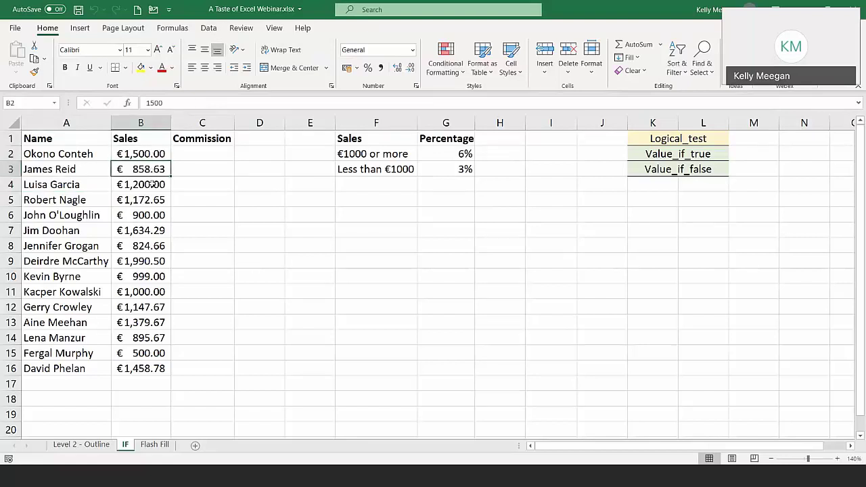
click(153, 185)
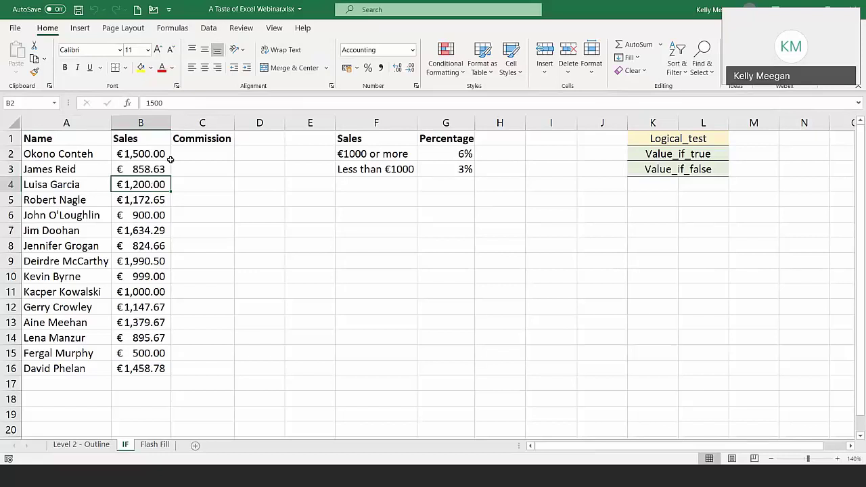
click(200, 155)
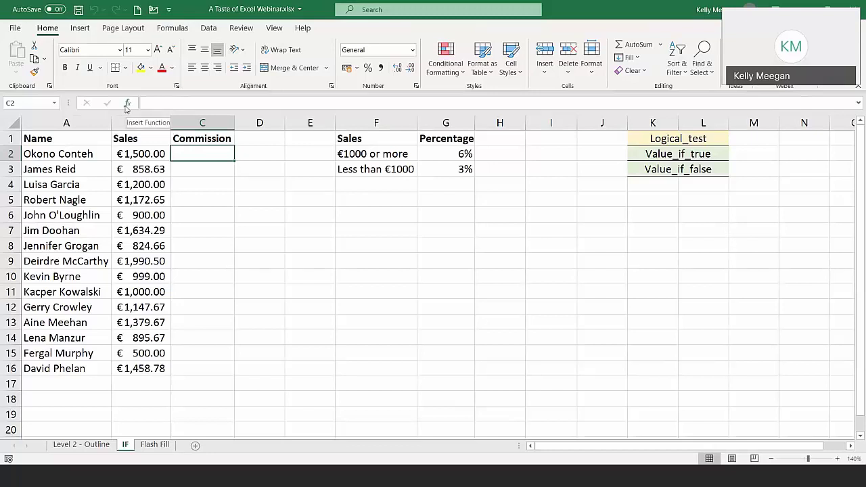
Step: Open Insert Function for cell C2 and select IF from Most Recently Used
click(127, 103)
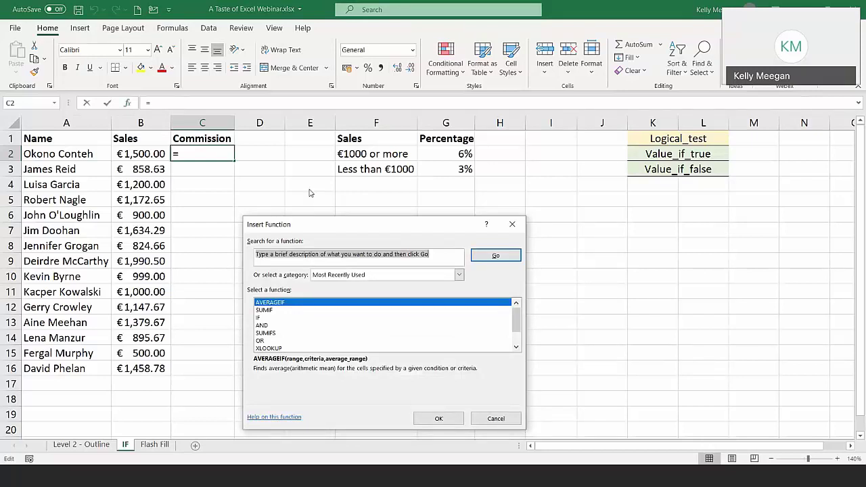
drag(323, 230, 309, 194)
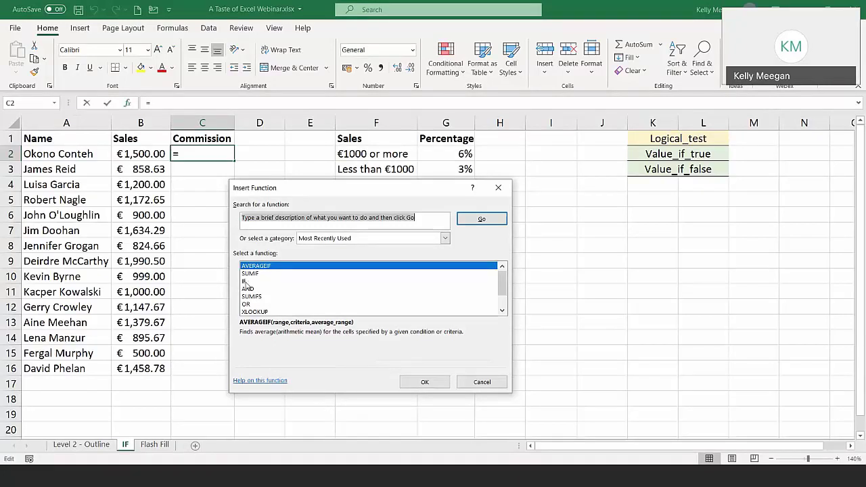
click(244, 283)
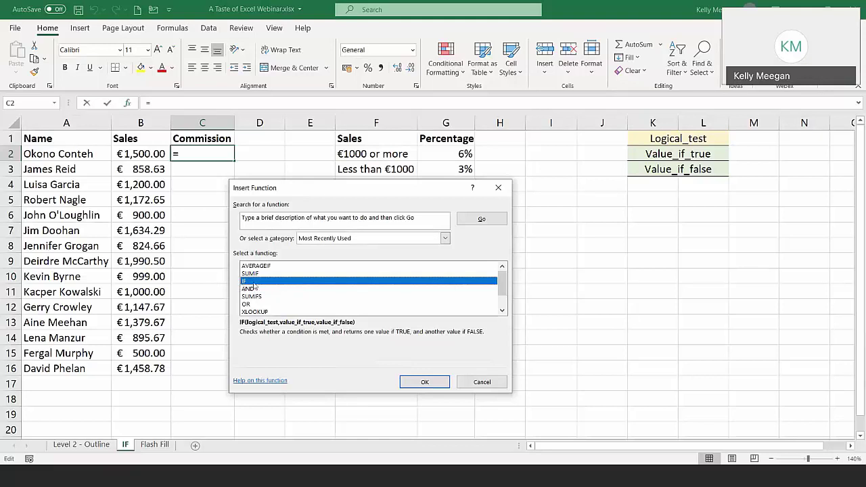
Step: Confirm IF so C2 reads =IF(), and move its Function Arguments dialog up and left
click(409, 385)
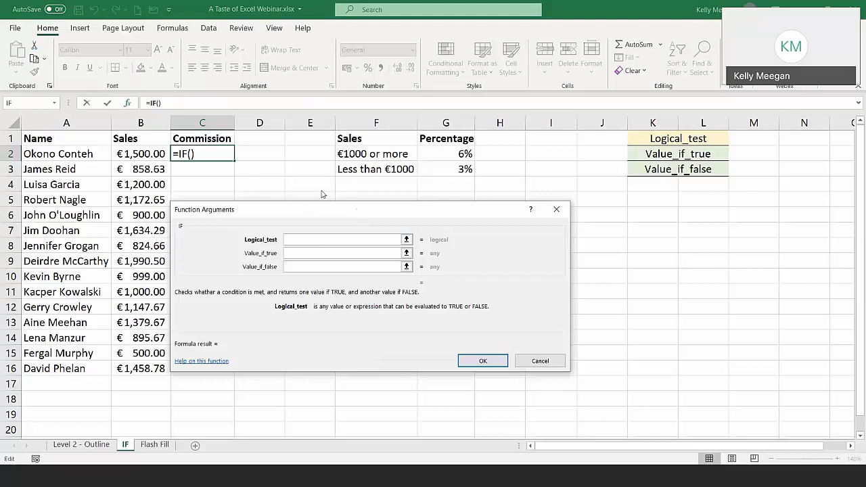
drag(396, 220, 418, 230)
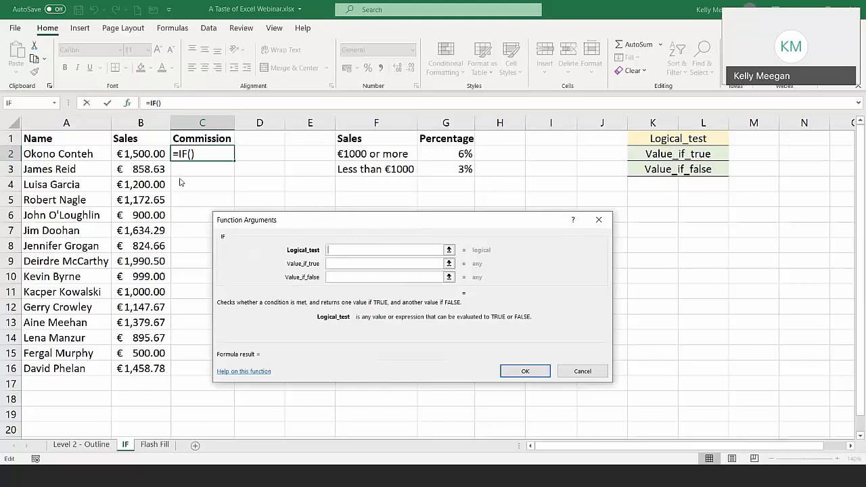
drag(388, 221, 151, 171)
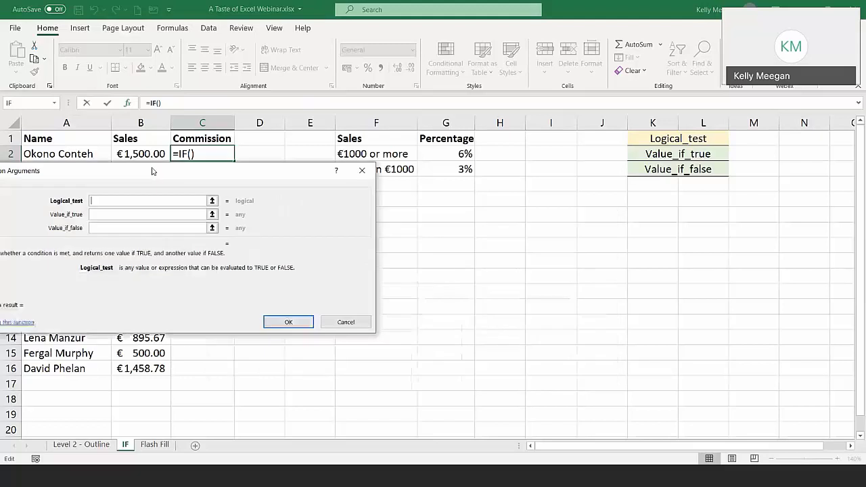
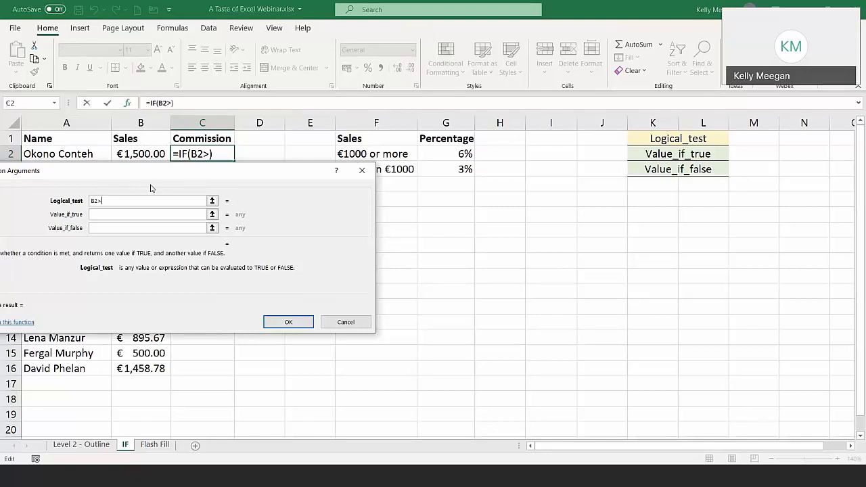
Step: Complete the IF logical test as B2>=1000 so it evaluates to TRUE
text(=)
text(1000)
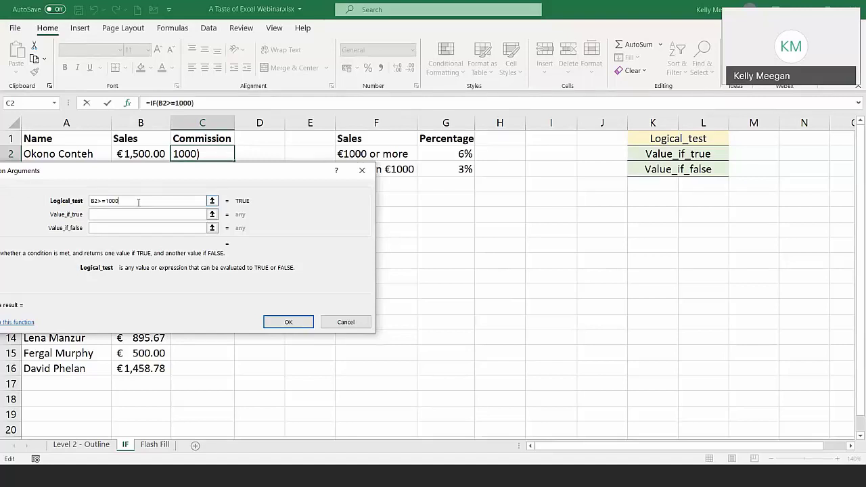
click(92, 201)
Step: Set the IF value-if-true to B2*$G$2, the absolute 6% rate, returning 90
click(101, 216)
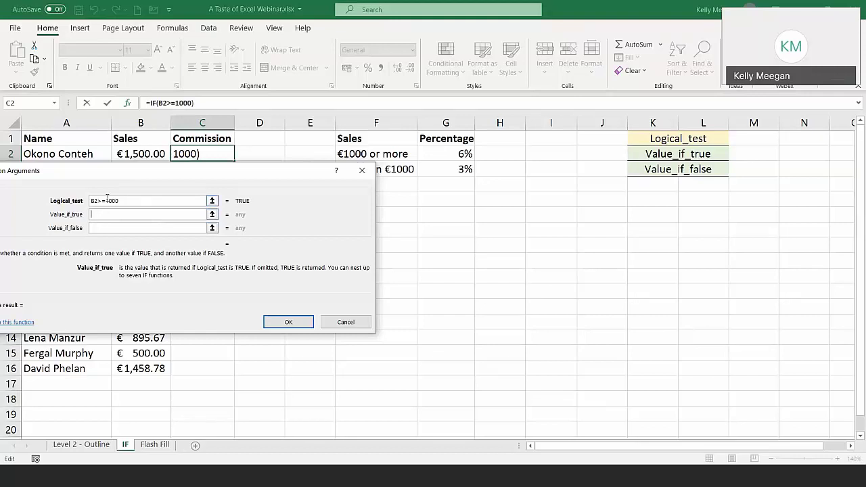
click(144, 154)
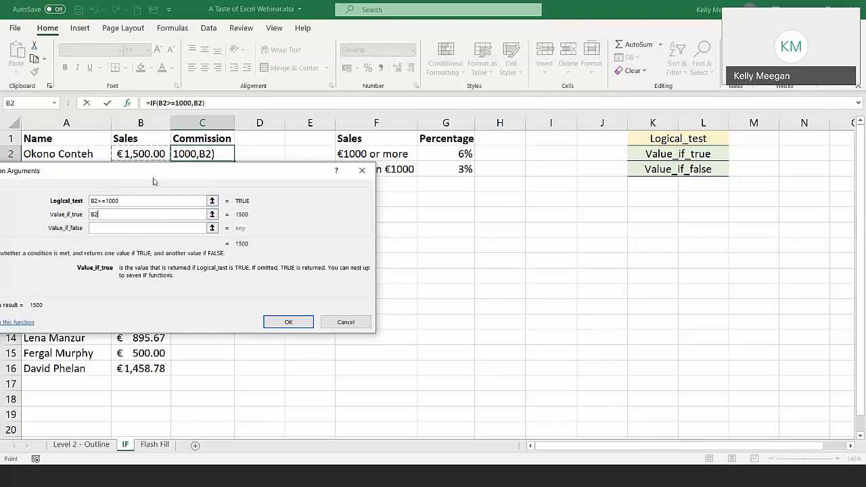
text(*)
click(452, 154)
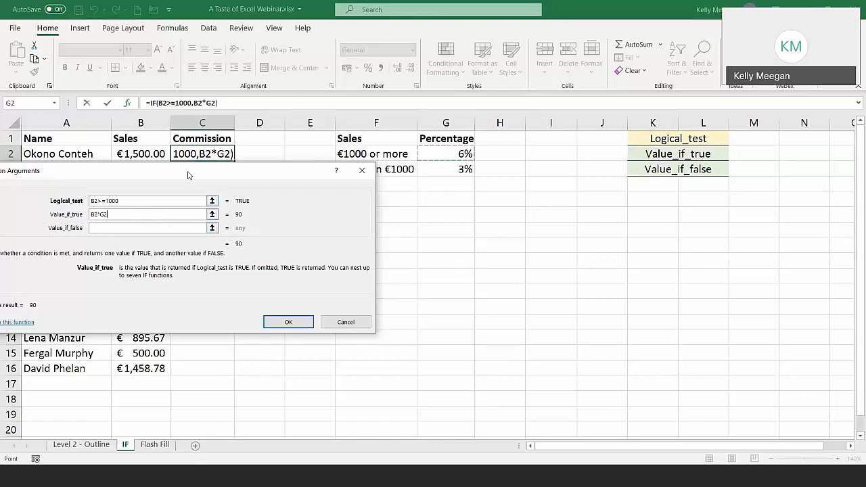
drag(189, 176, 189, 190)
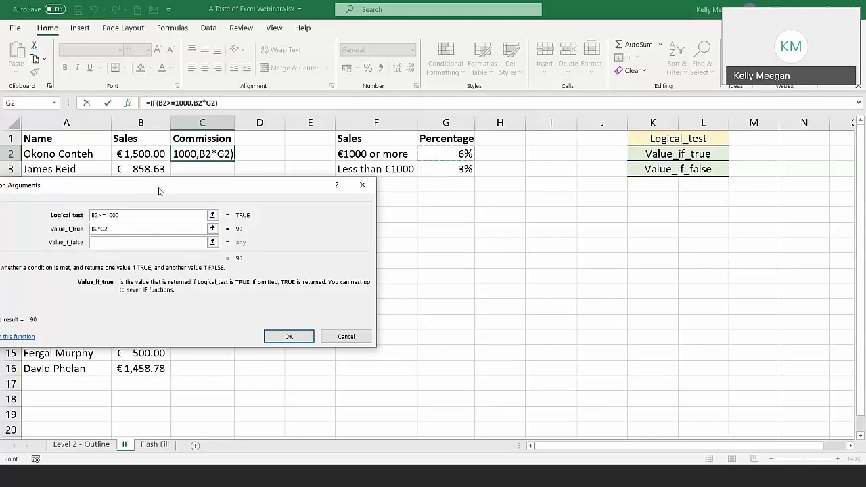
drag(161, 179, 160, 165)
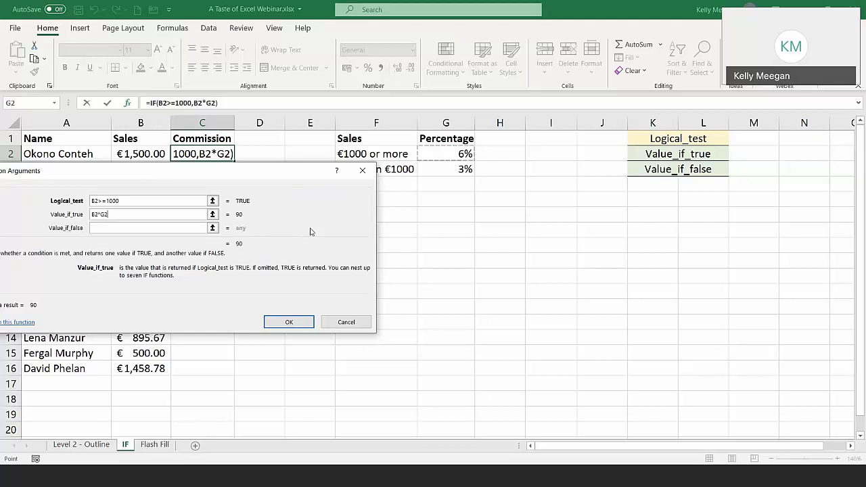
key(F4)
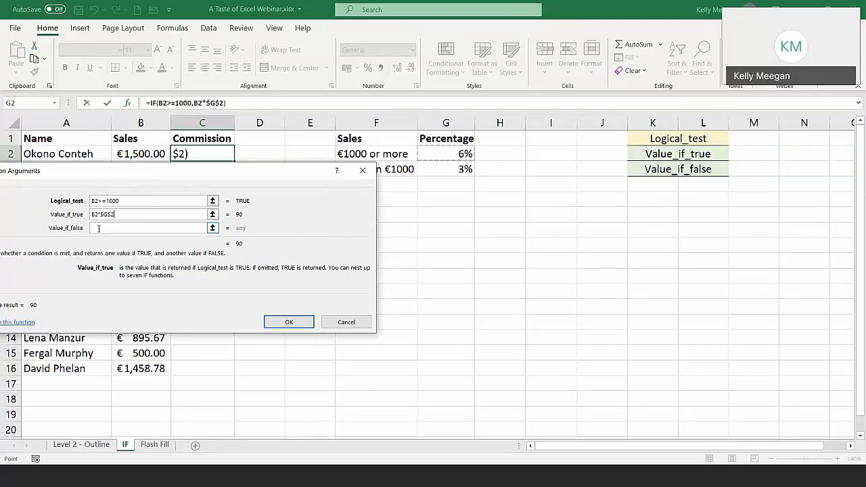
Step: Set the IF value-if-false to B2*$G$3, the absolute 3% rate, evaluating to 45
click(99, 228)
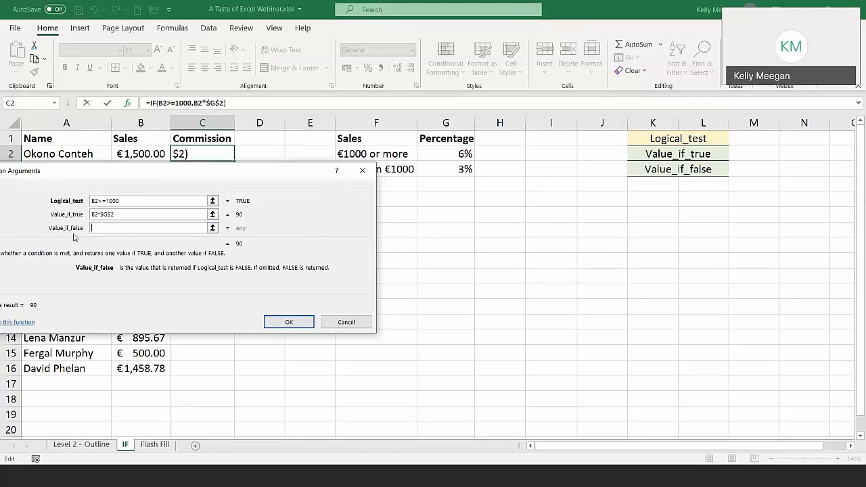
click(144, 153)
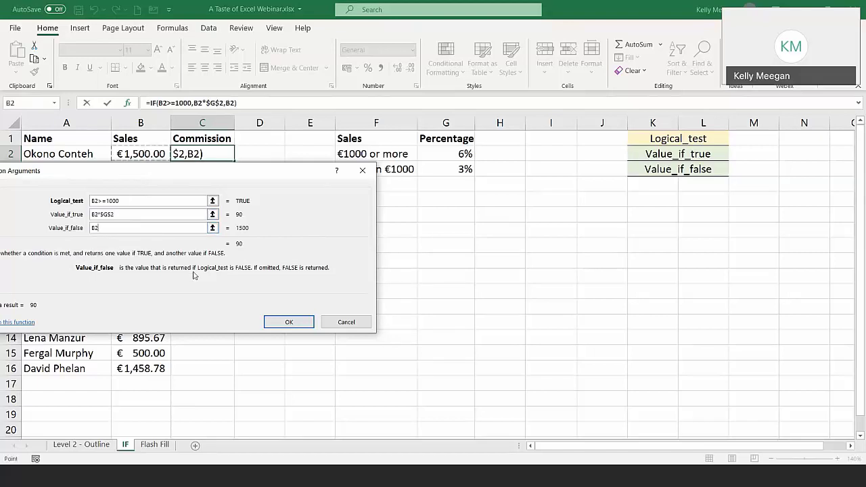
text(*)
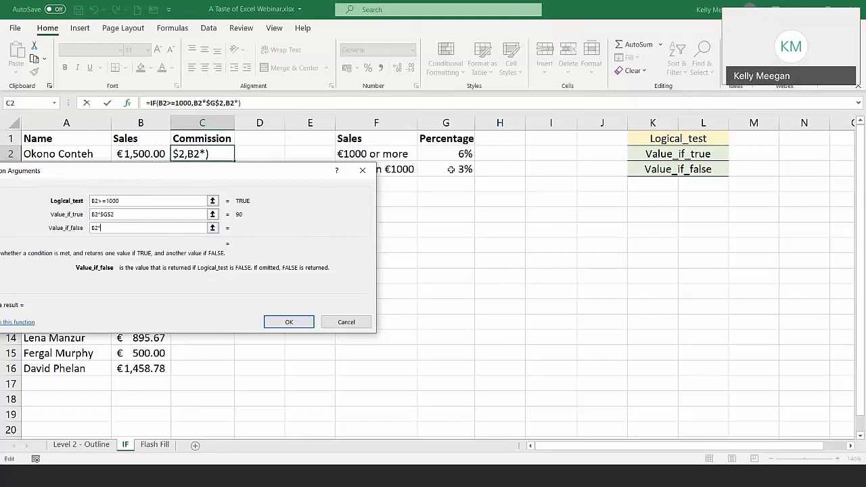
click(451, 169)
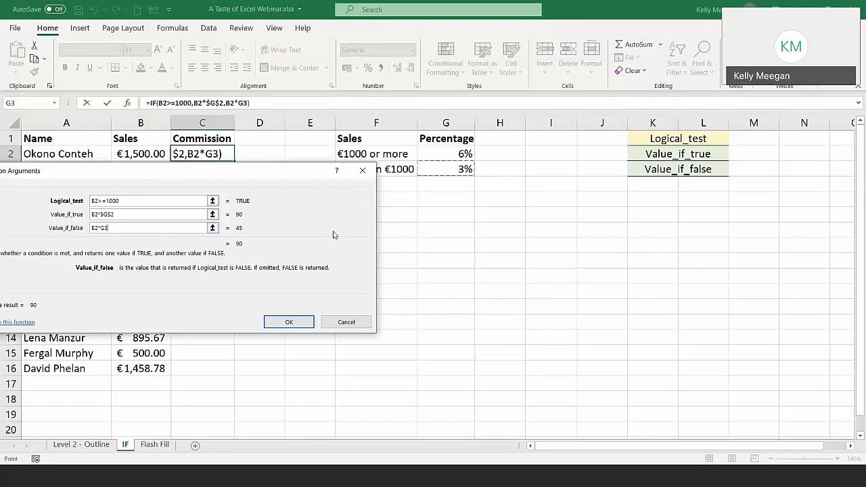
key(F4)
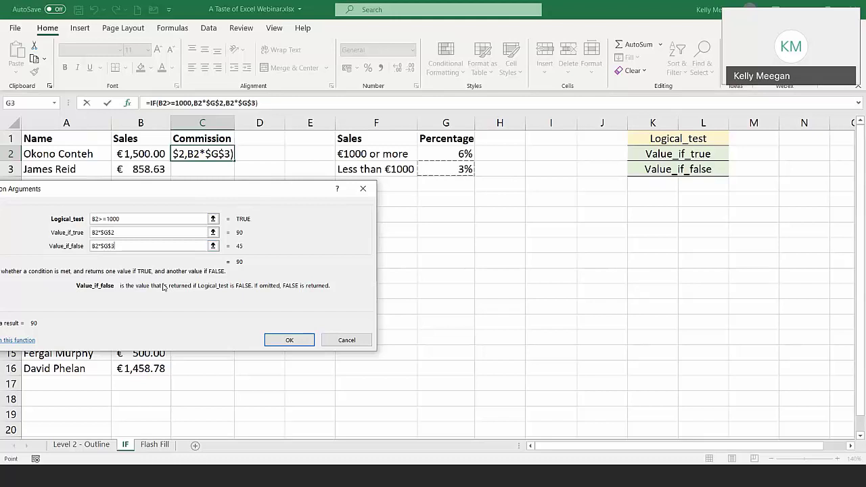
Step: Confirm the IF commission formula in C2 and fill it down to C16
click(289, 340)
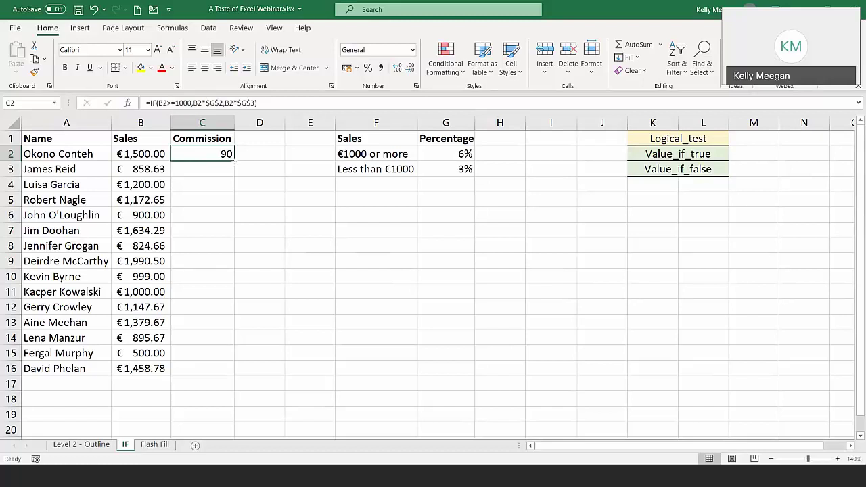
double_click(234, 161)
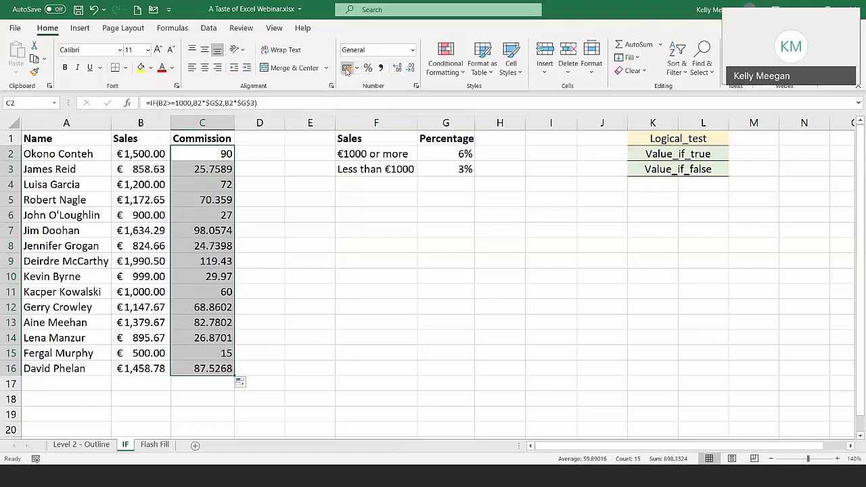
Step: Format the commissions in C2:C16 as euro accounting, then reselect just C2
click(346, 68)
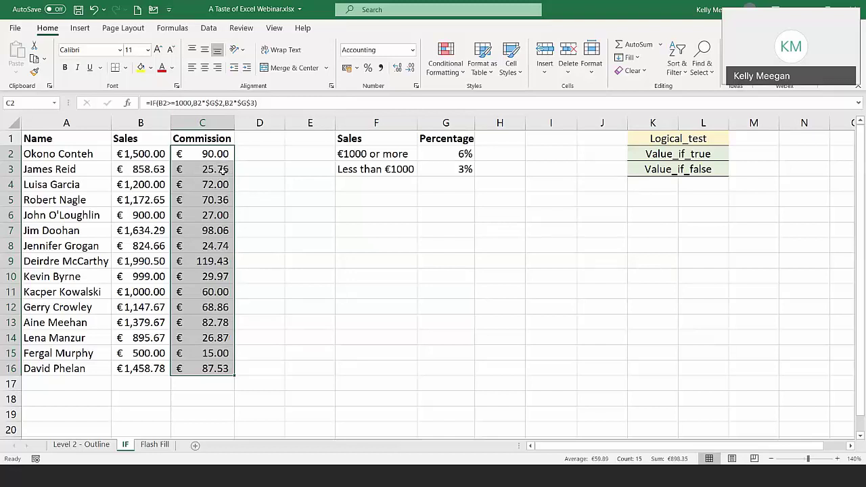
click(215, 155)
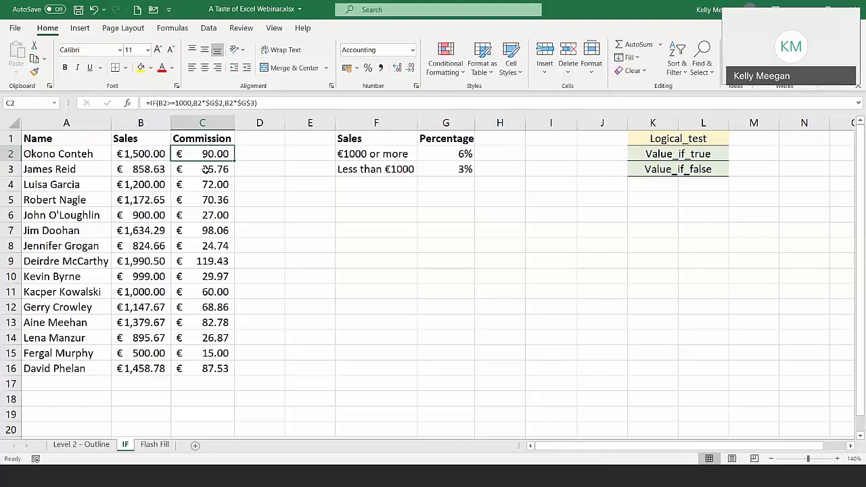
click(205, 169)
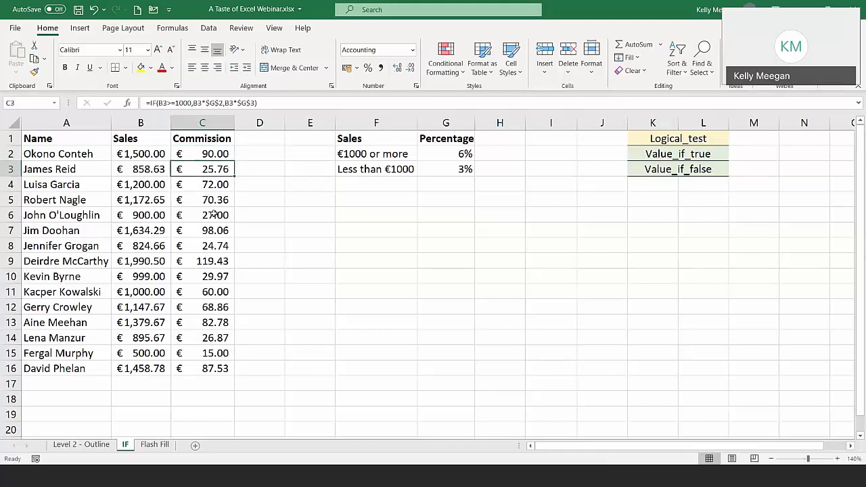
click(128, 104)
drag(211, 194, 323, 159)
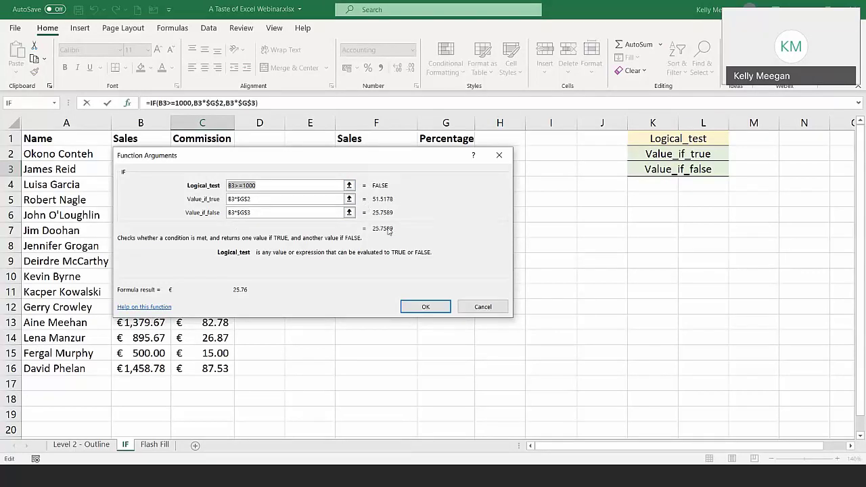
click(483, 307)
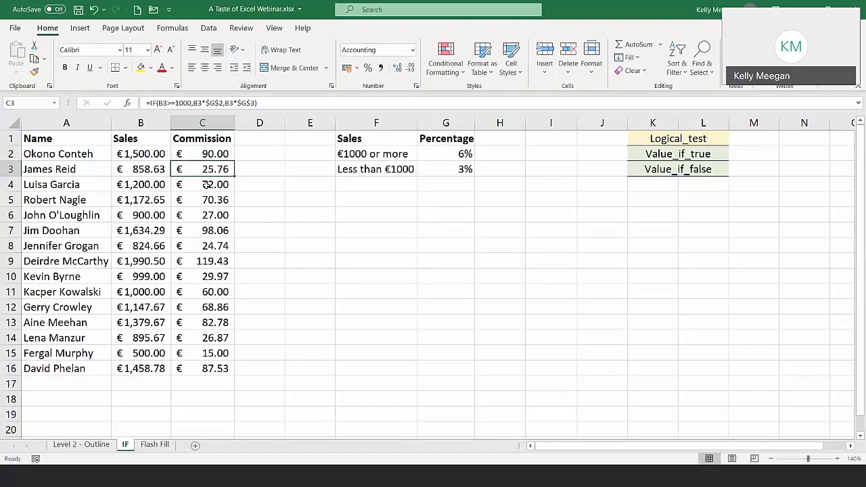
click(207, 185)
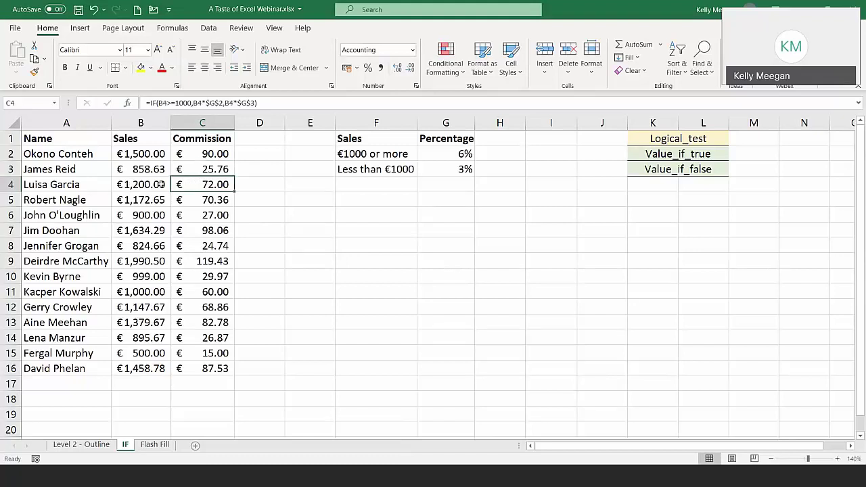
click(127, 103)
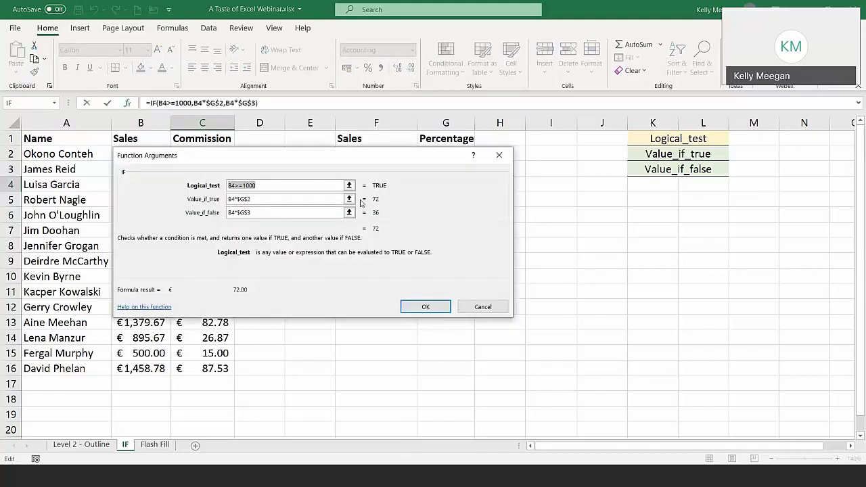
click(485, 307)
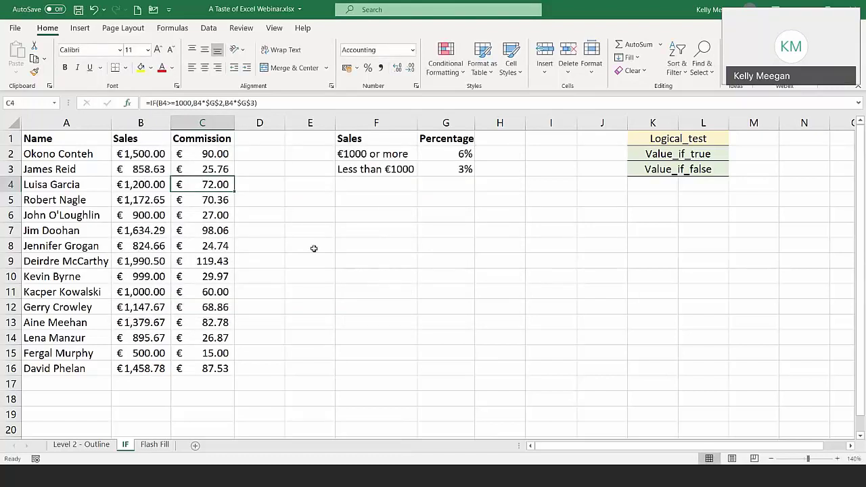
click(207, 246)
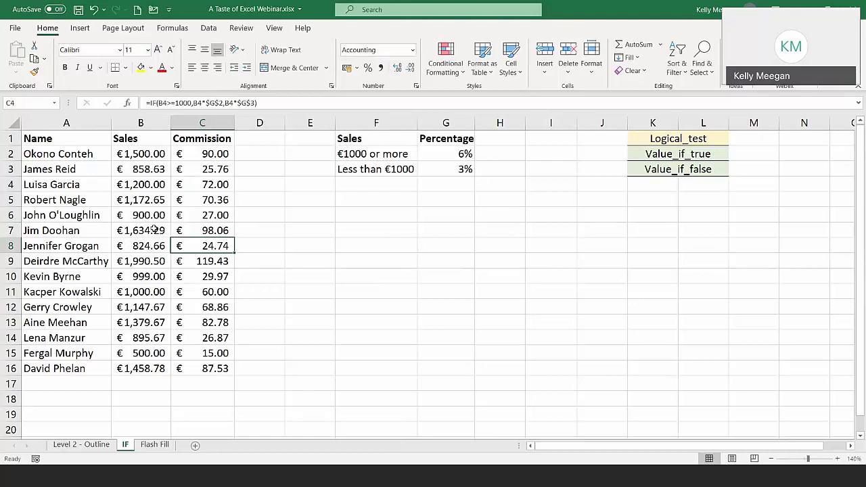
key(F2)
click(128, 104)
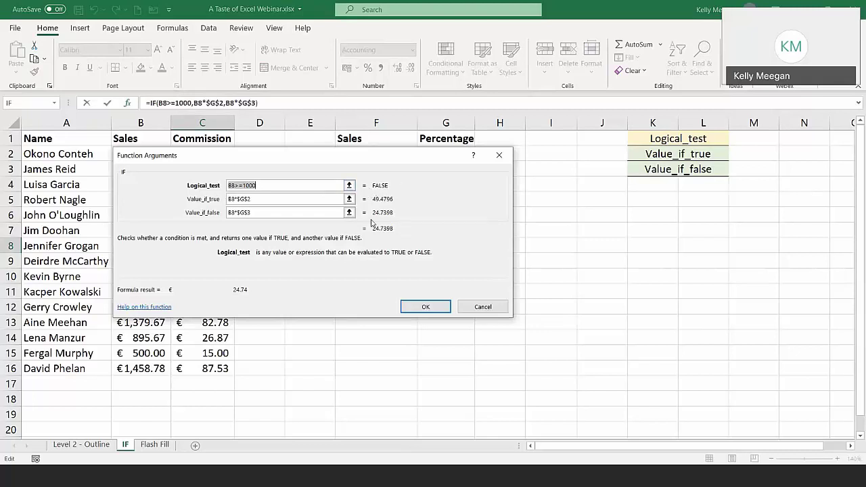
click(470, 308)
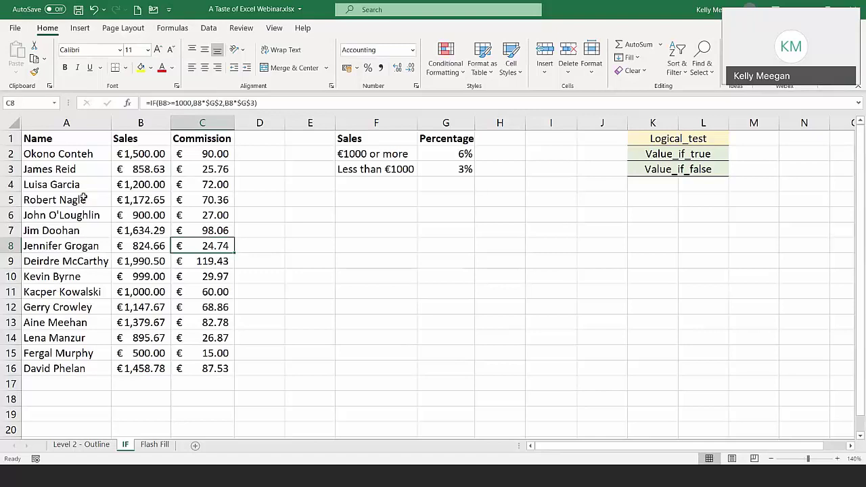
Step: Copy the names and sales in A2:B16 and paste them starting at A17
drag(39, 155, 149, 369)
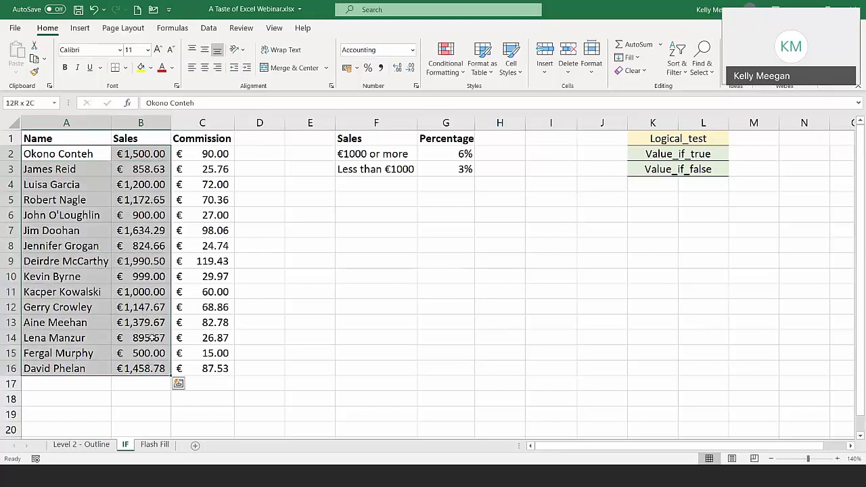
key(ctrl+c)
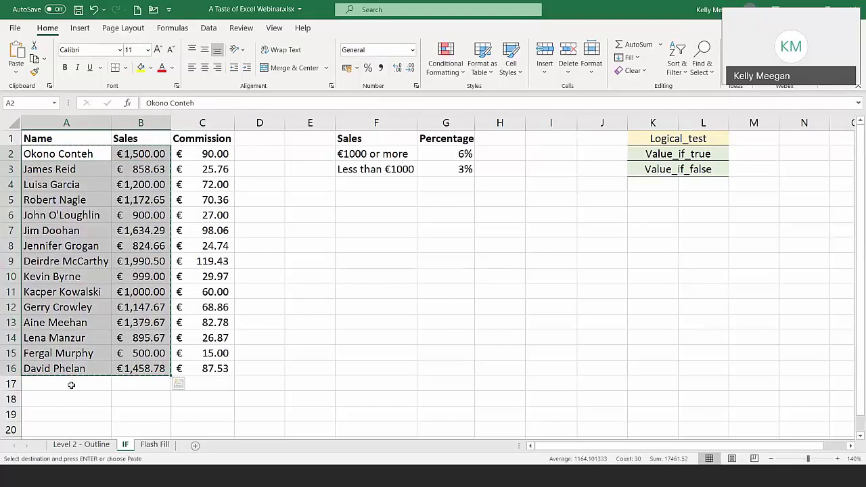
click(71, 384)
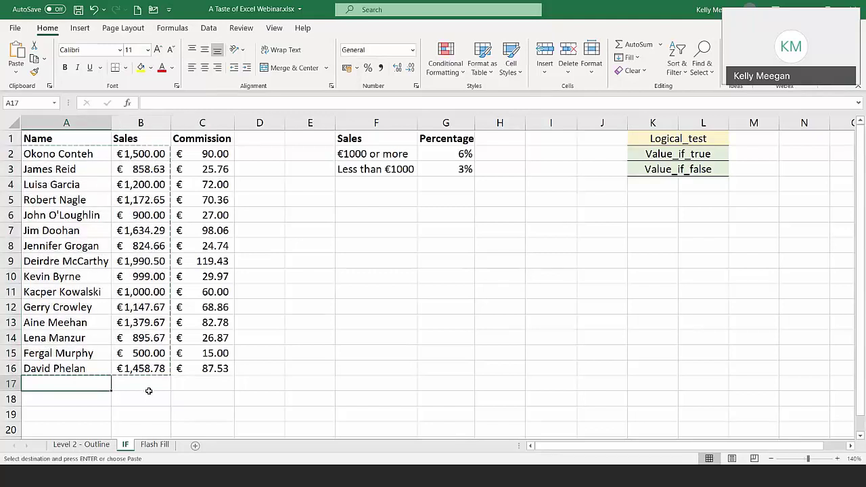
key(ctrl+v)
Step: Paste a second copy of the names and sales at A32, then select B2
scroll(125, 373, down, 6)
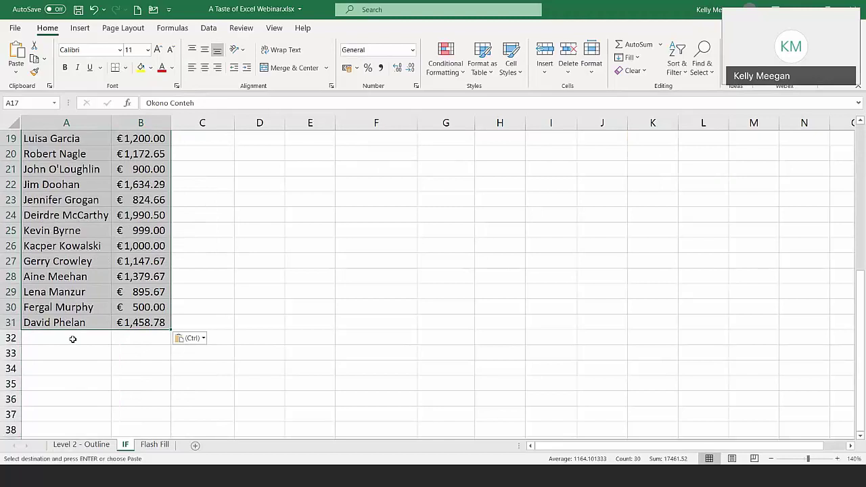
click(72, 339)
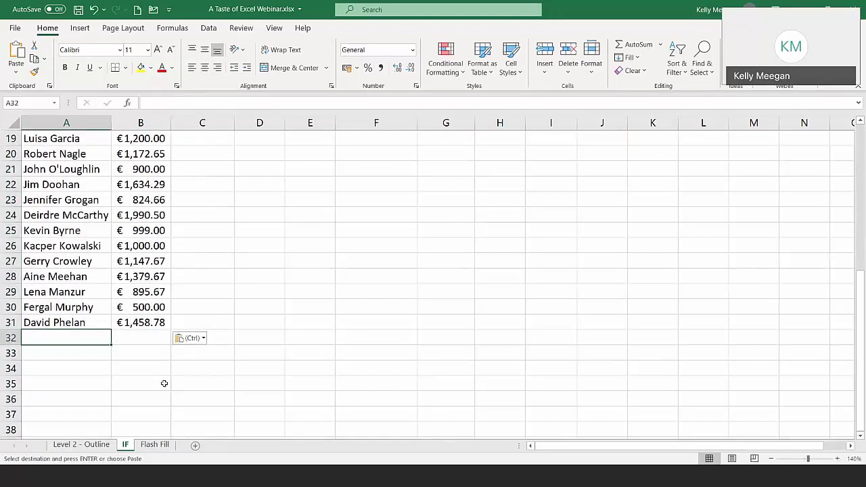
key(ctrl+v)
scroll(223, 365, up, 6)
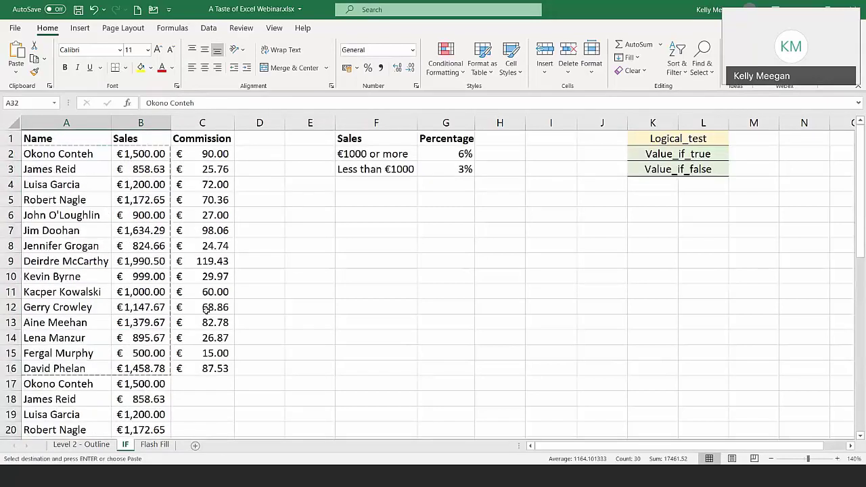
click(144, 156)
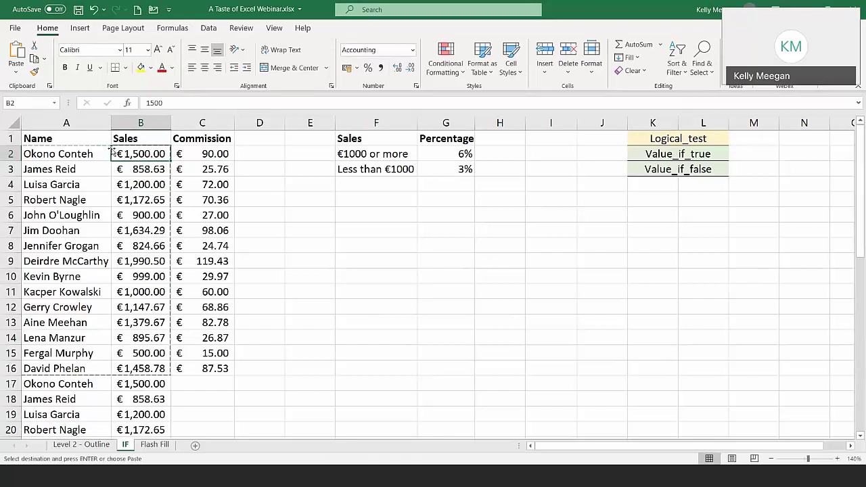
Step: Clear the copy marquee around the copied names and sales
key(Escape)
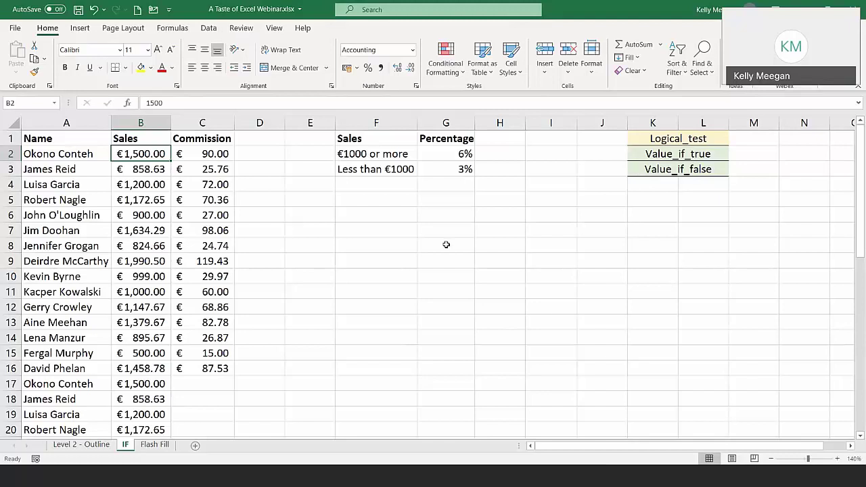
Step: Copy the names in A2:A8 and paste them transposed across E5:K5
drag(53, 153, 54, 241)
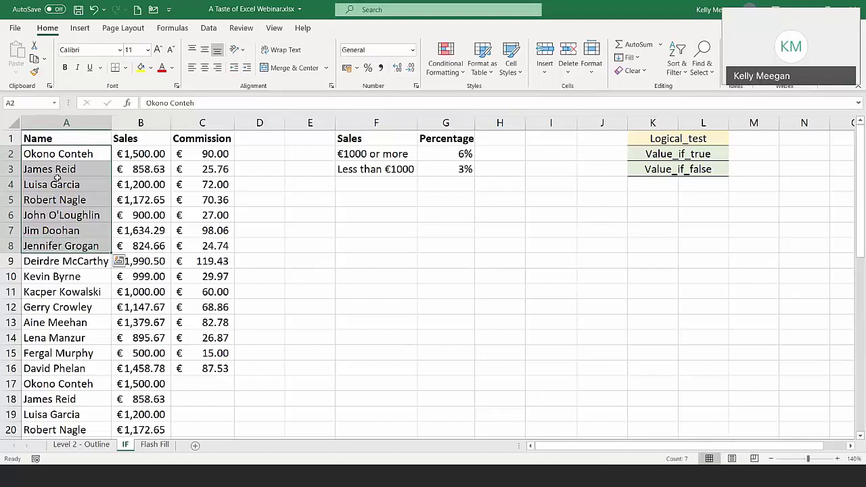
right_click(59, 237)
click(81, 148)
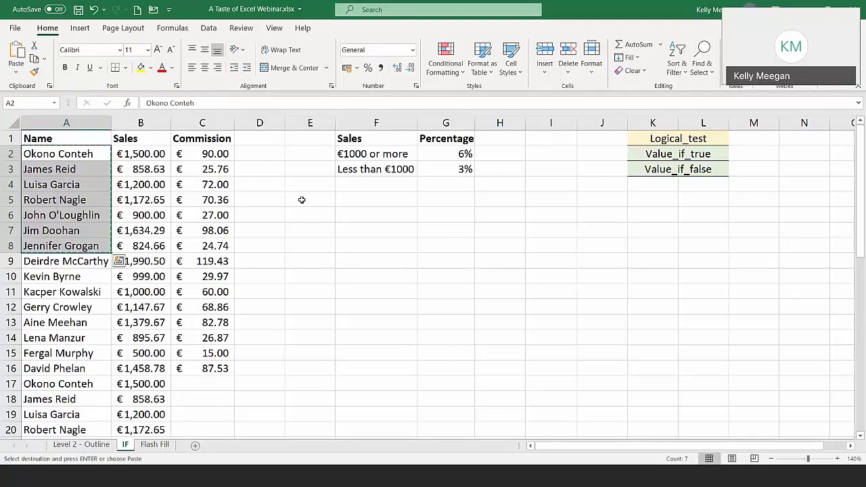
click(305, 201)
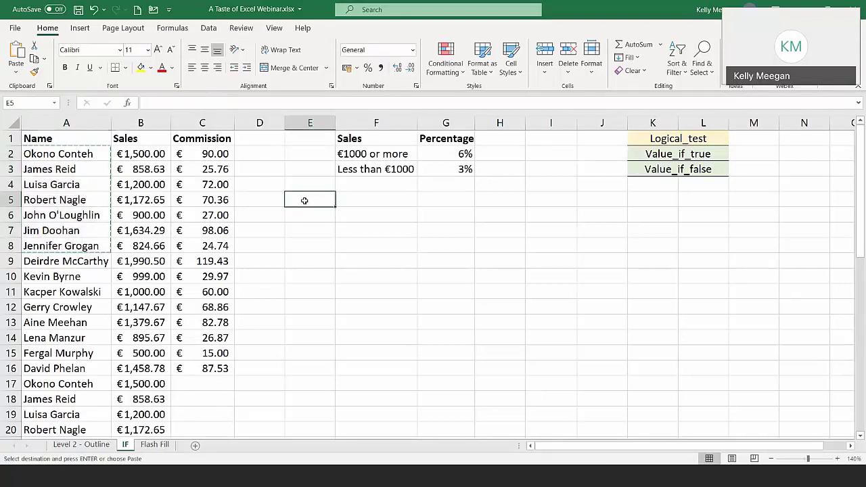
right_click(305, 203)
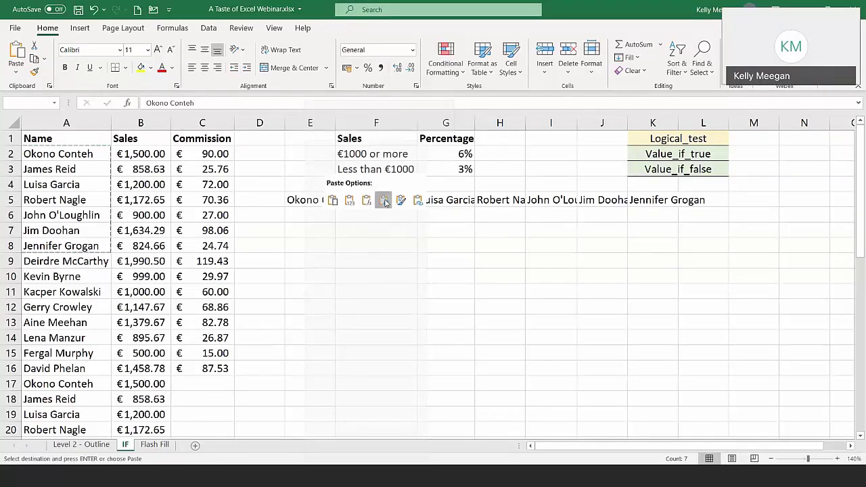
click(384, 201)
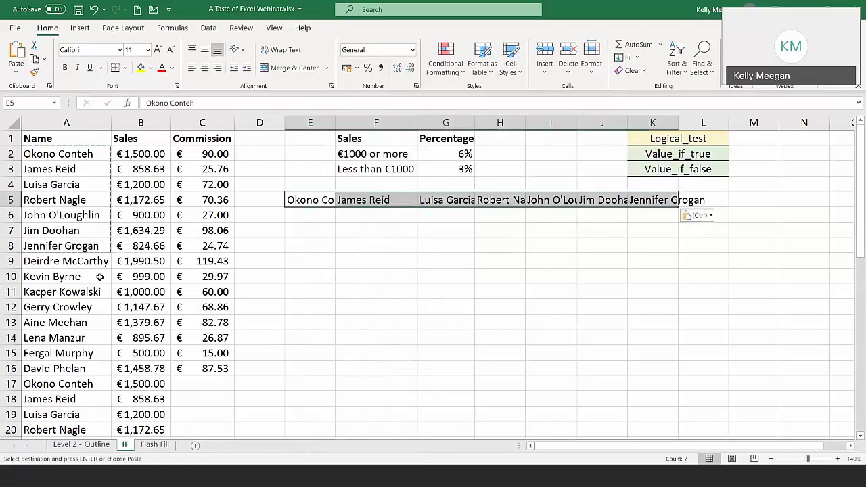
click(80, 262)
drag(79, 261, 80, 369)
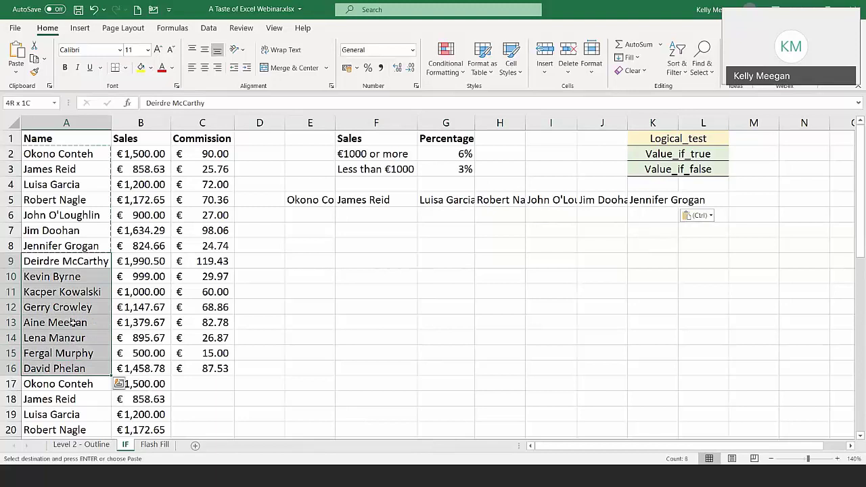
Step: Copy the names in A9:A16 and paste them transposed across E9:L9
right_click(79, 280)
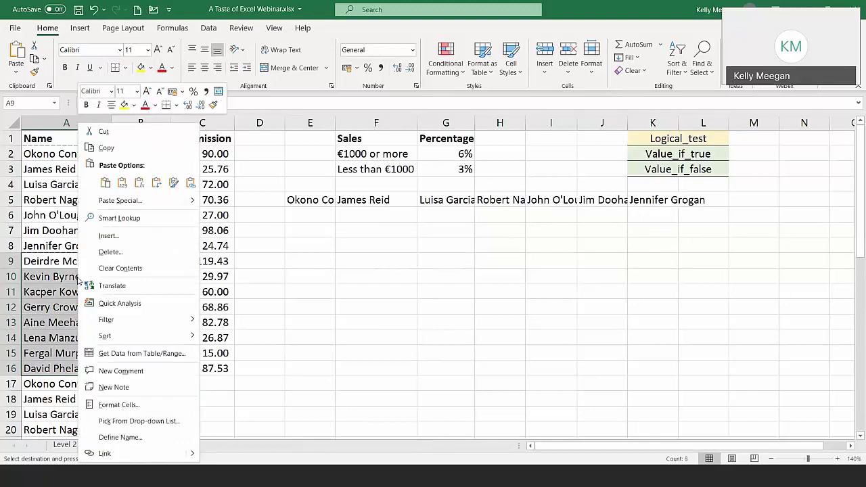
click(105, 149)
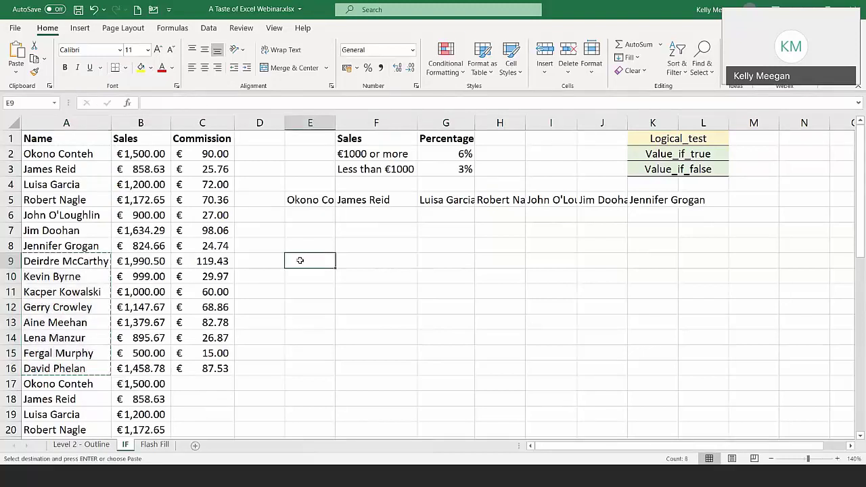
right_click(300, 263)
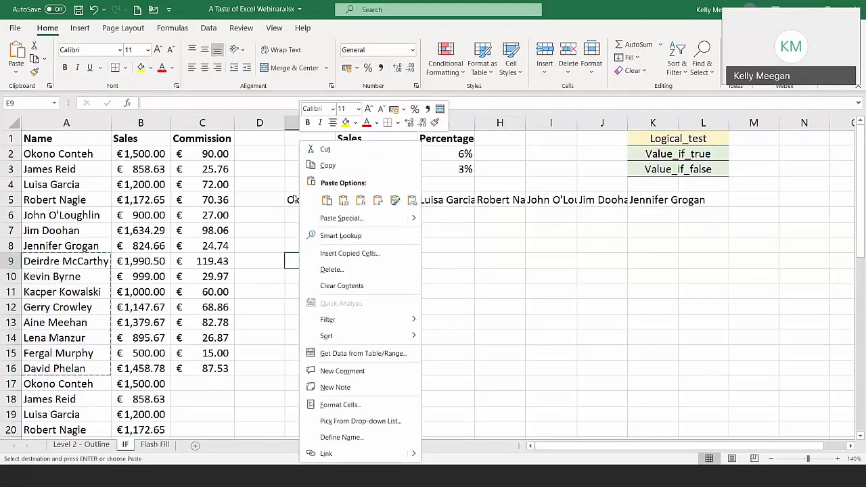
click(378, 201)
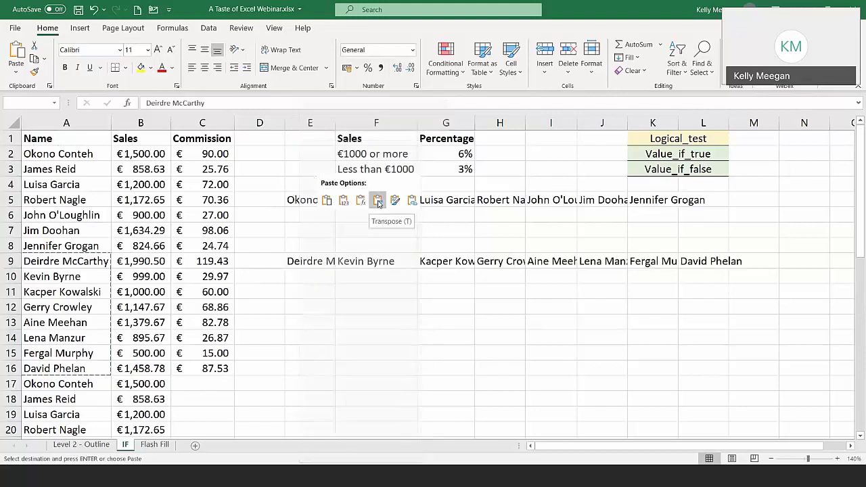
click(429, 310)
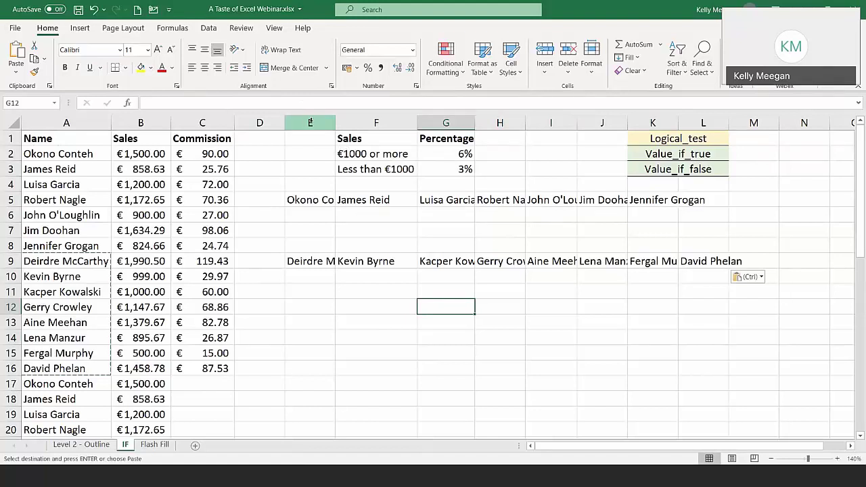
Step: AutoFit columns E to L so the transposed names in rows 5 and 9 display fully
drag(310, 122, 701, 122)
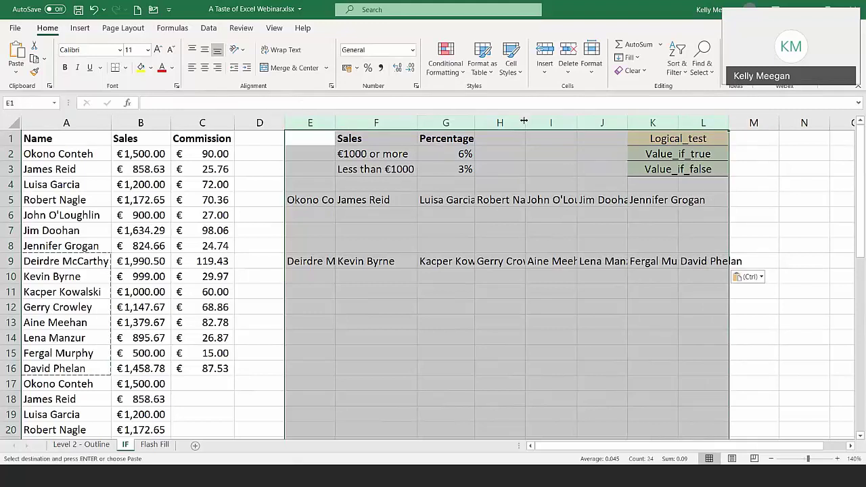
double_click(524, 122)
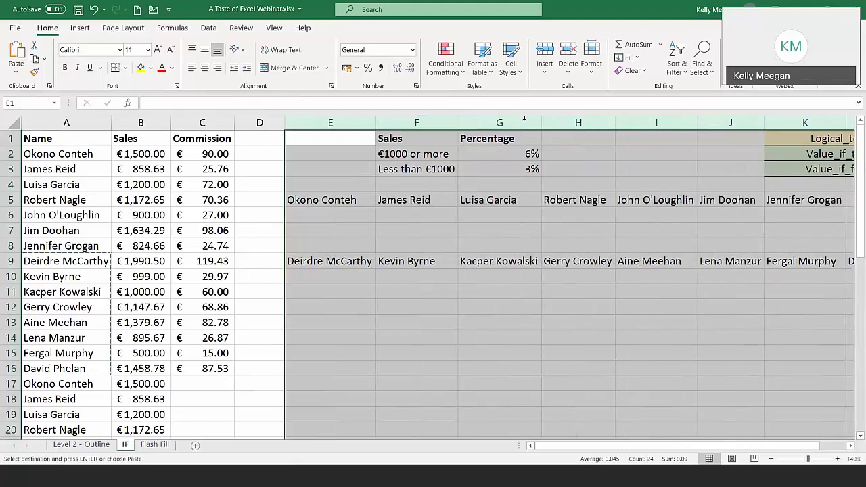
click(460, 305)
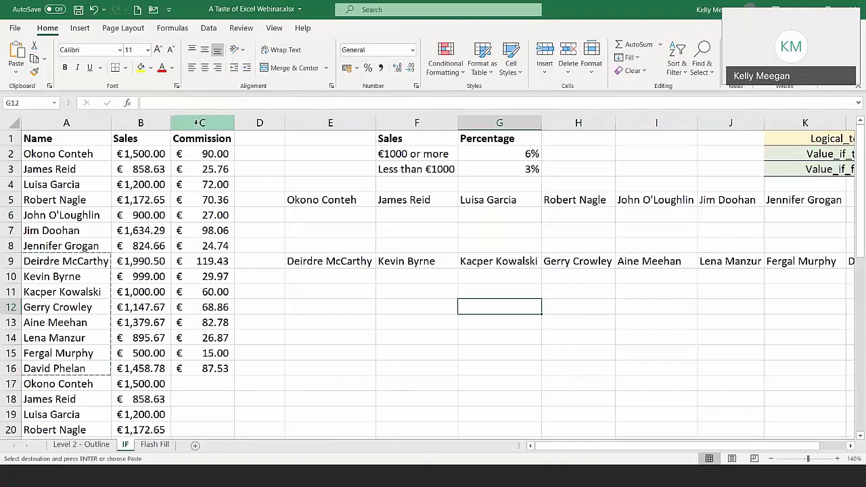
Step: Hide the Commission column, narrow column D to width 3, and cancel the pending copy
right_click(196, 123)
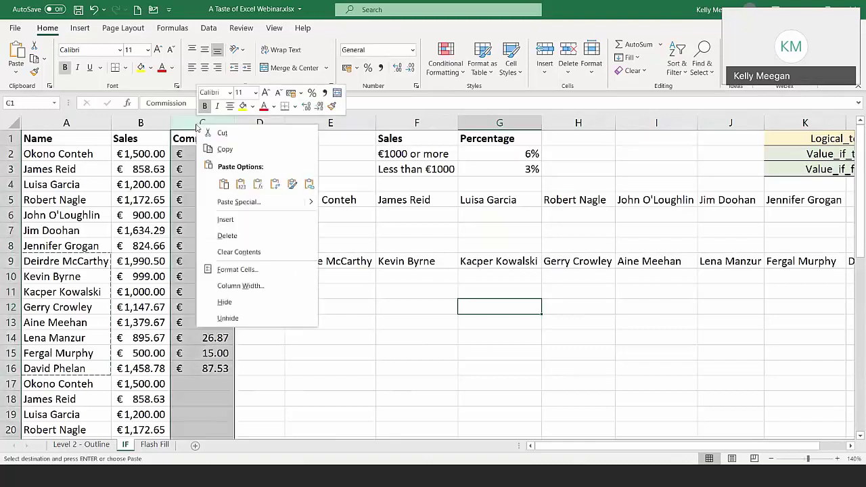
click(211, 306)
drag(220, 124, 192, 123)
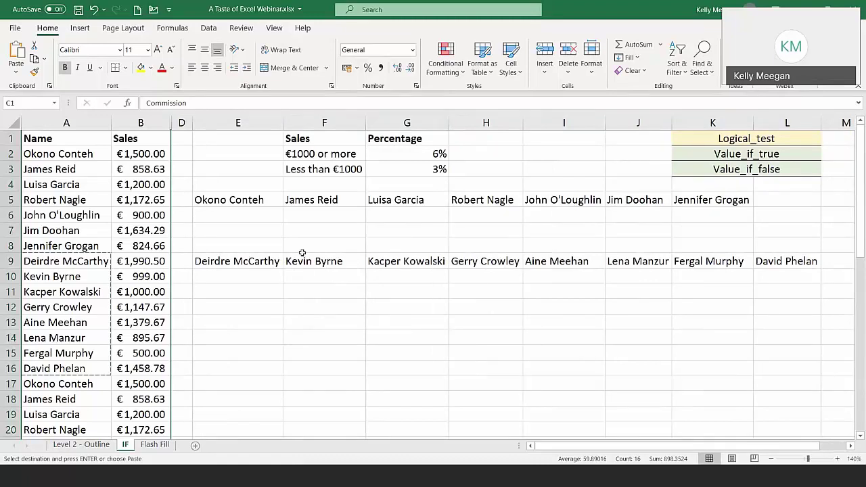
click(260, 217)
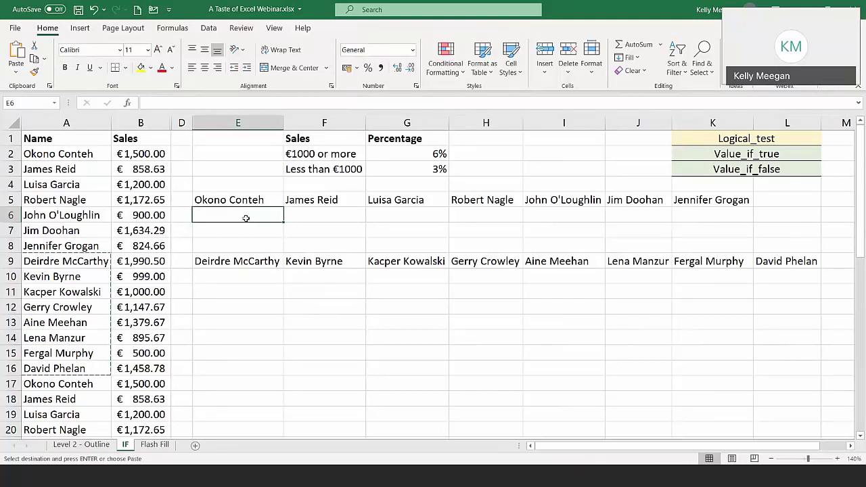
key(Escape)
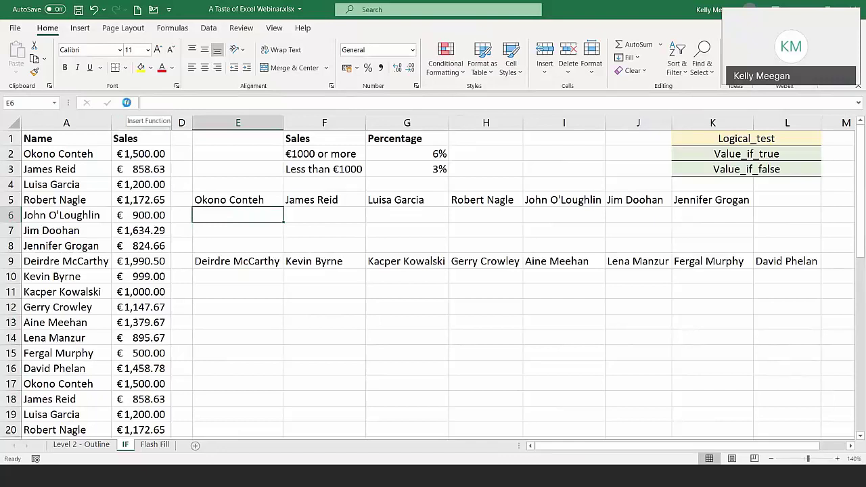
Step: Insert the SUMIF function into cell E6, choosing it from the All functions list
click(127, 102)
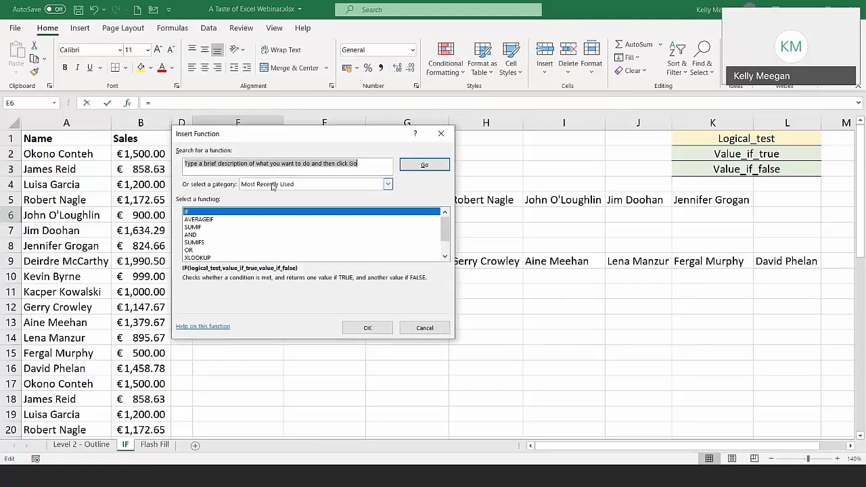
click(388, 184)
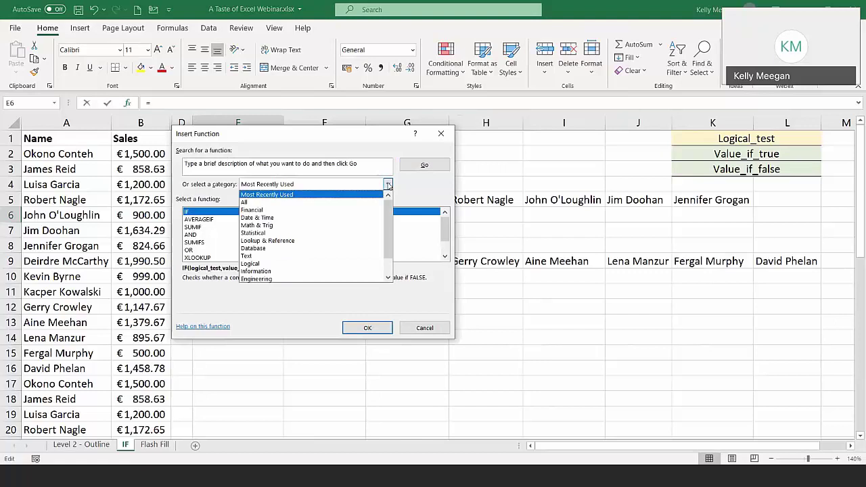
click(245, 203)
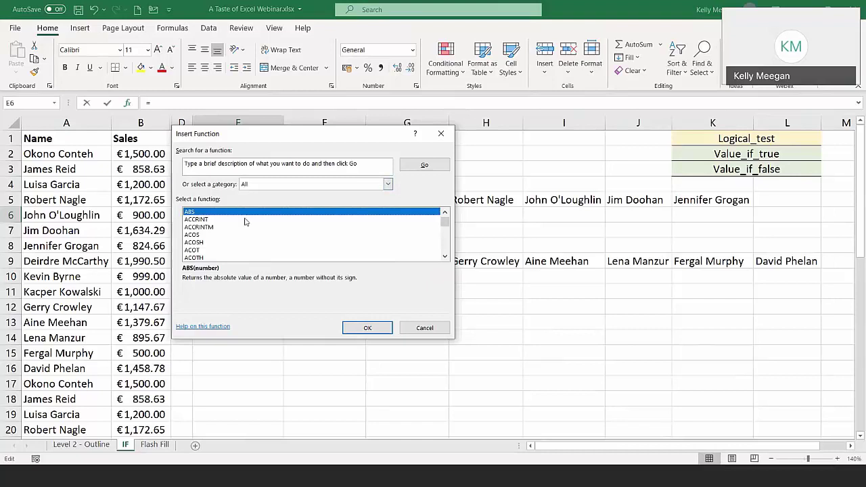
click(192, 235)
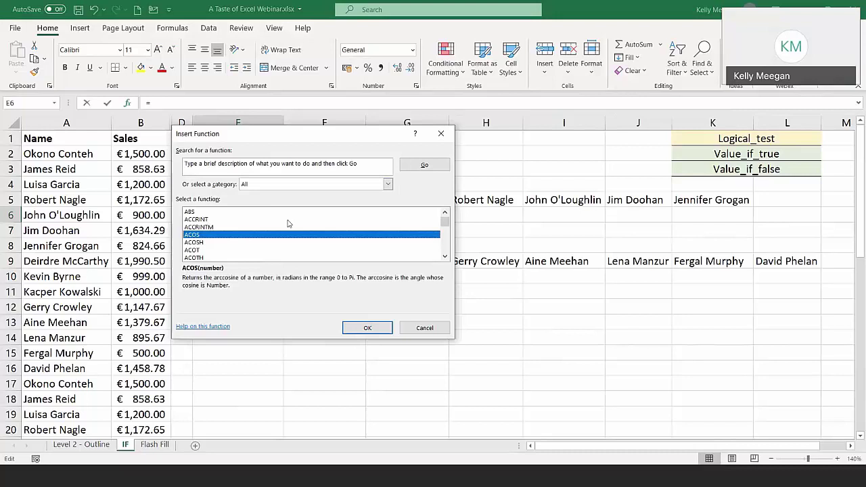
text(sum)
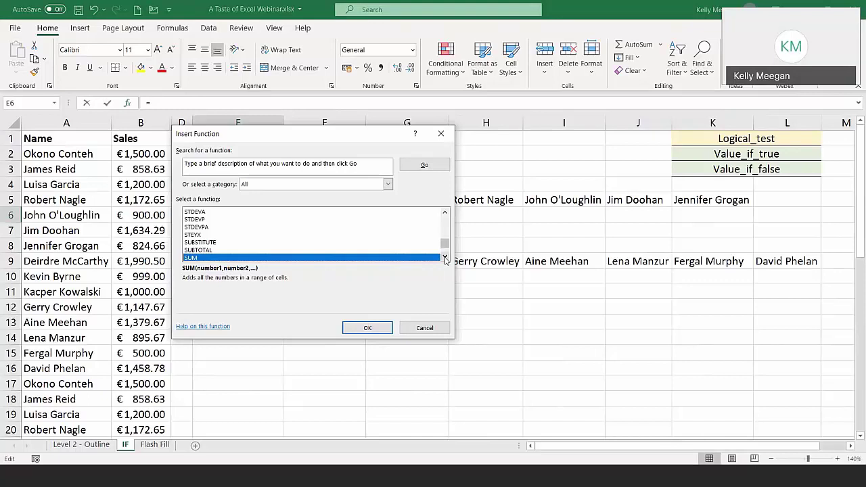
click(445, 258)
click(445, 257)
click(445, 258)
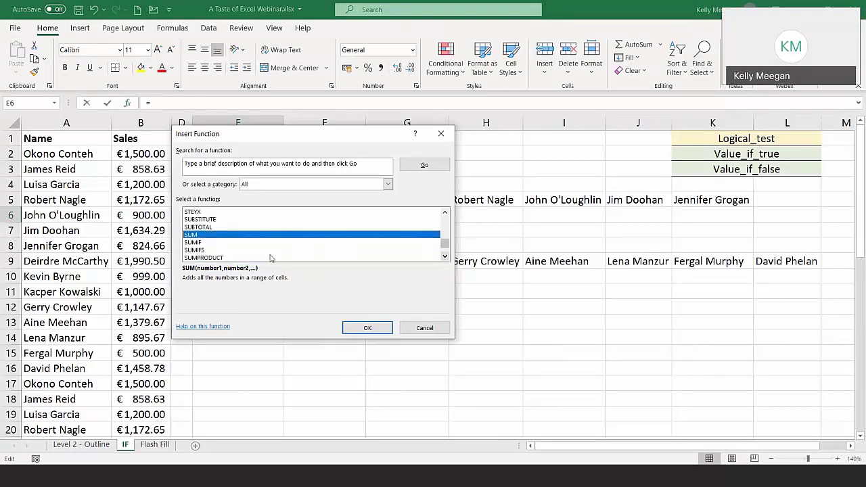
click(221, 243)
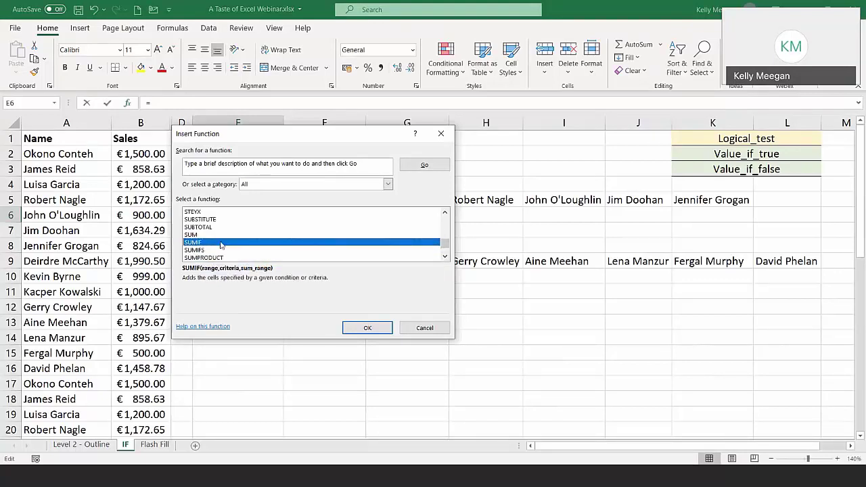
click(381, 329)
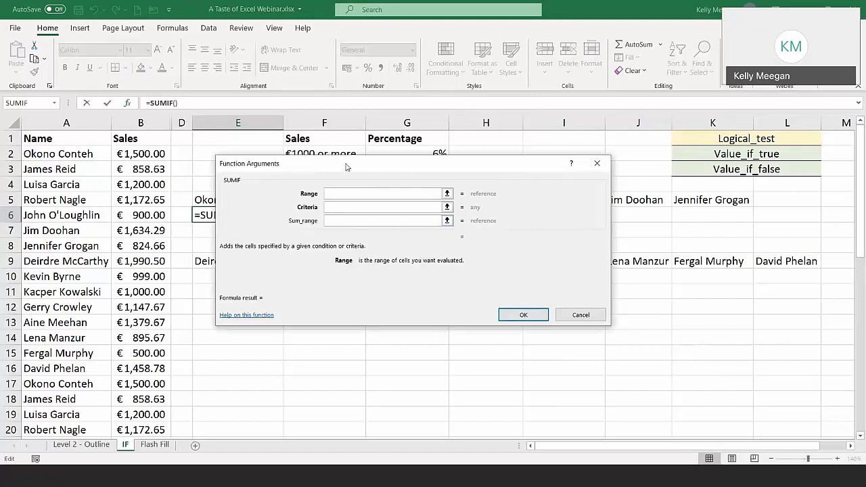
Step: Set the SUMIF Range argument to the absolute name range $A$2:$A$46
drag(422, 164, 494, 159)
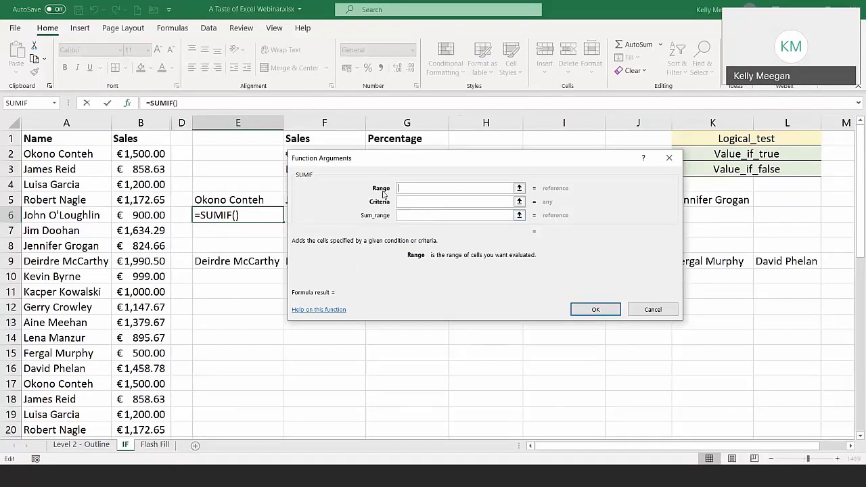
click(51, 154)
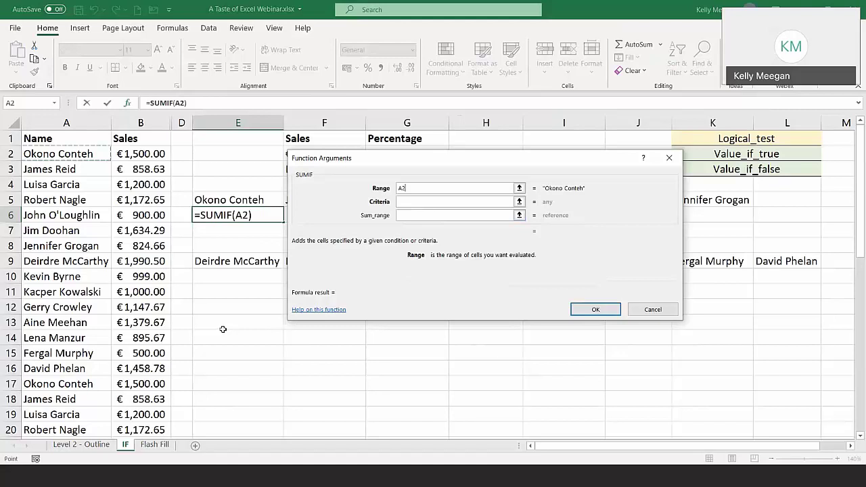
key(ctrl+shift+Down)
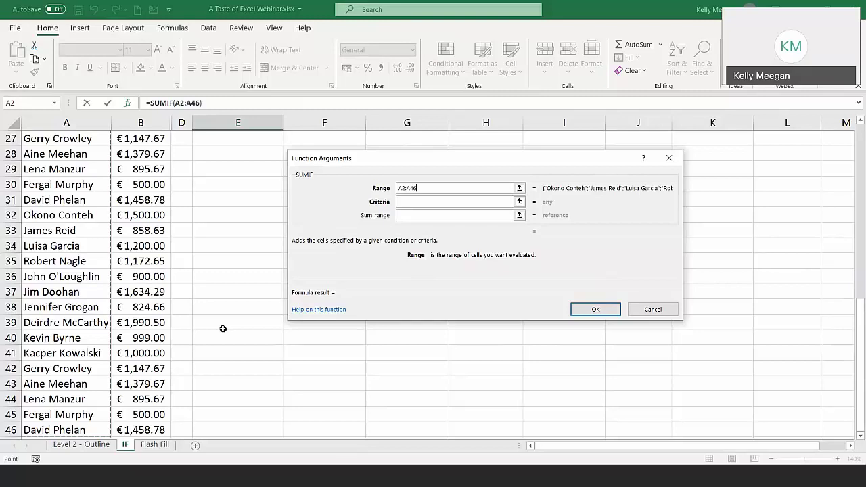
key(F4)
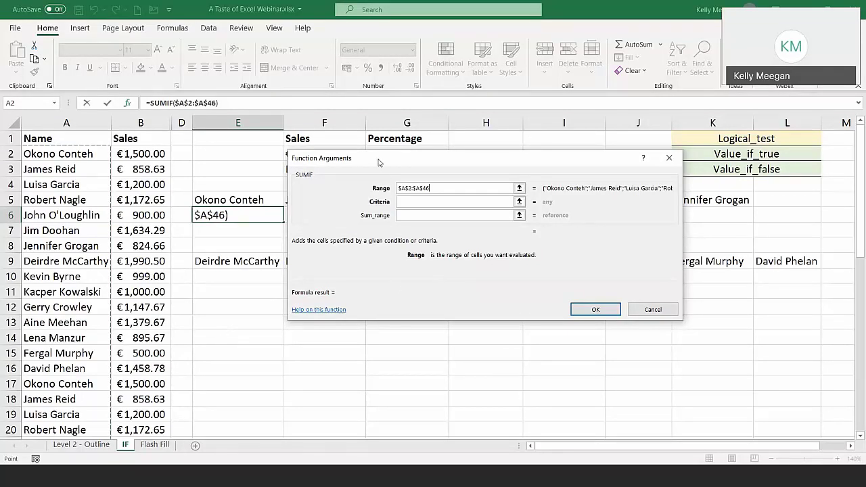
drag(379, 163, 389, 165)
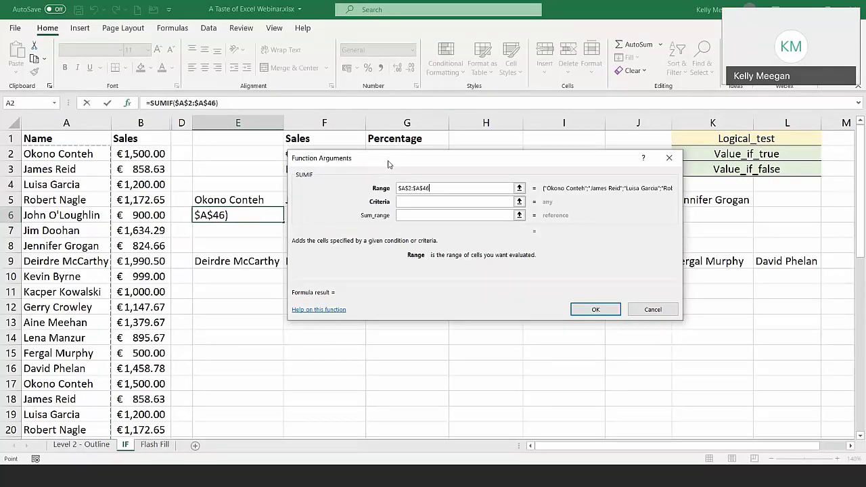
Step: Set the SUMIF Criteria argument to the name in cell E5
click(420, 204)
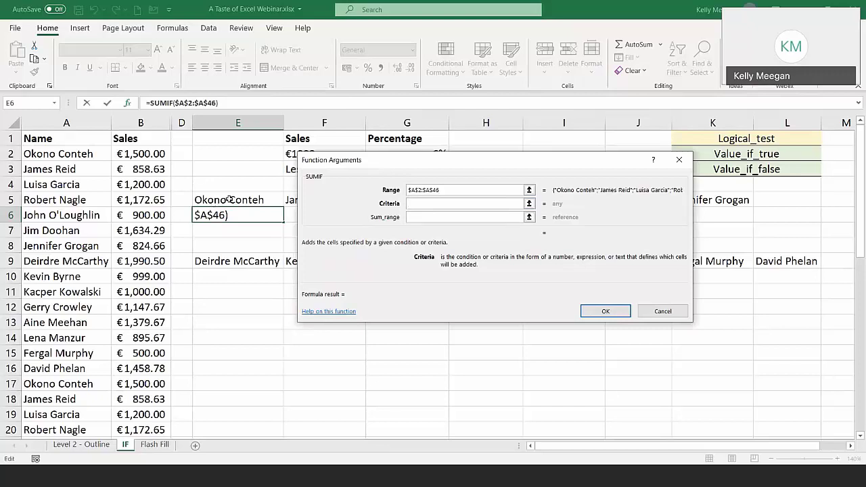
click(230, 199)
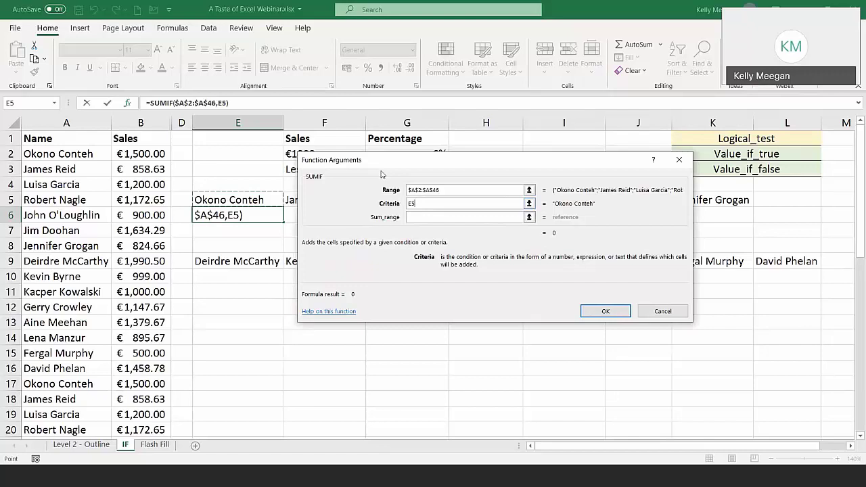
drag(380, 165, 373, 254)
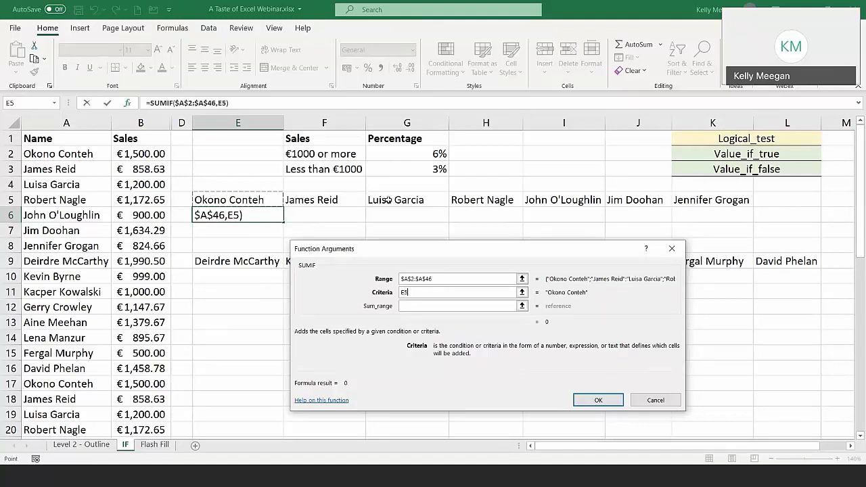
drag(419, 255, 427, 176)
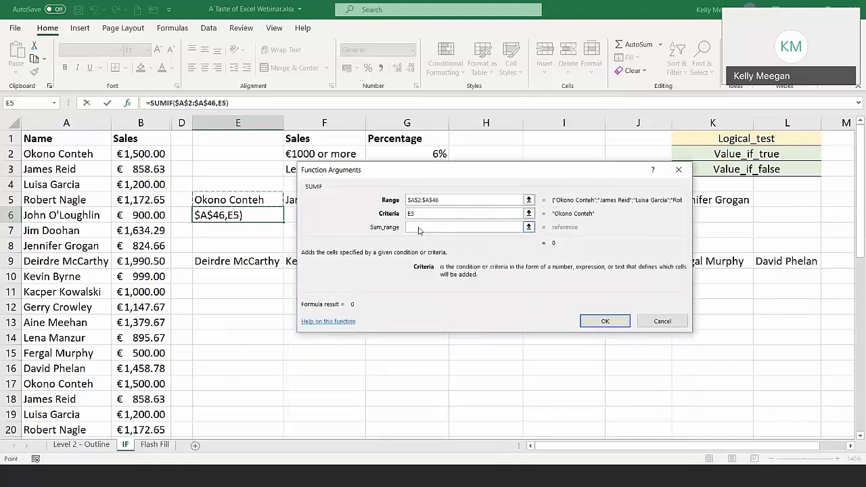
Step: Set Sum_range to absolute $B$2:$B$46 and confirm, giving 4500 in E6
click(420, 227)
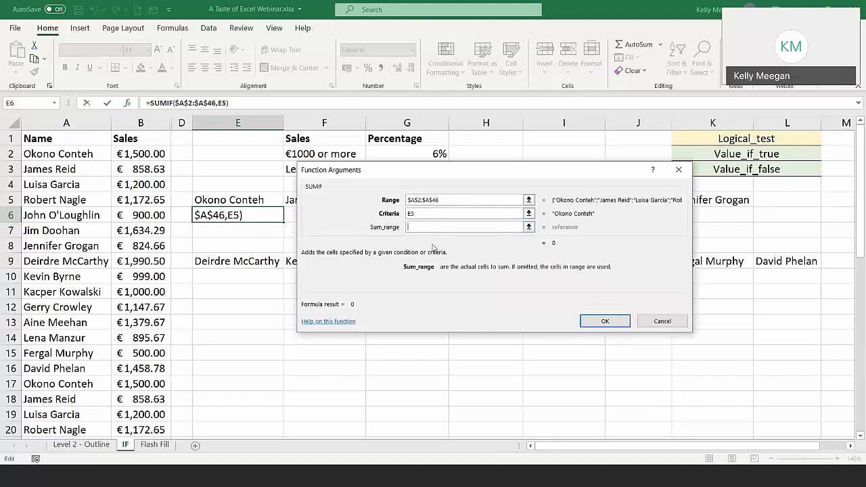
click(147, 160)
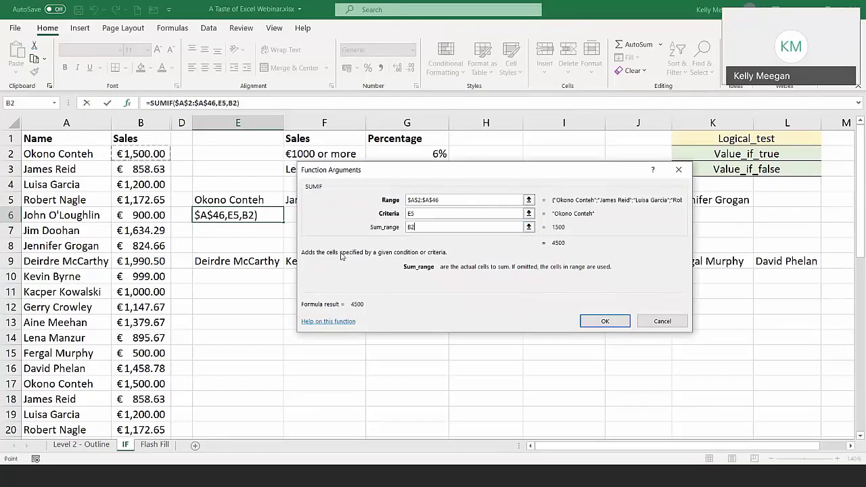
key(ctrl+shift+Down)
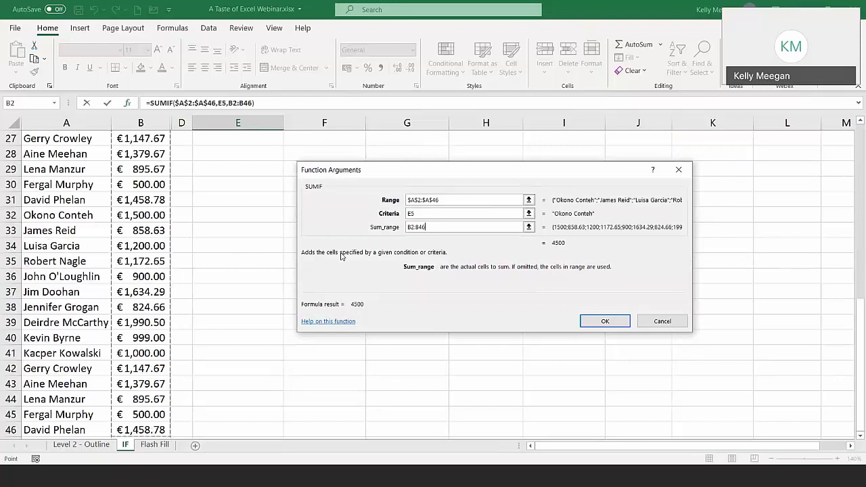
key(F4)
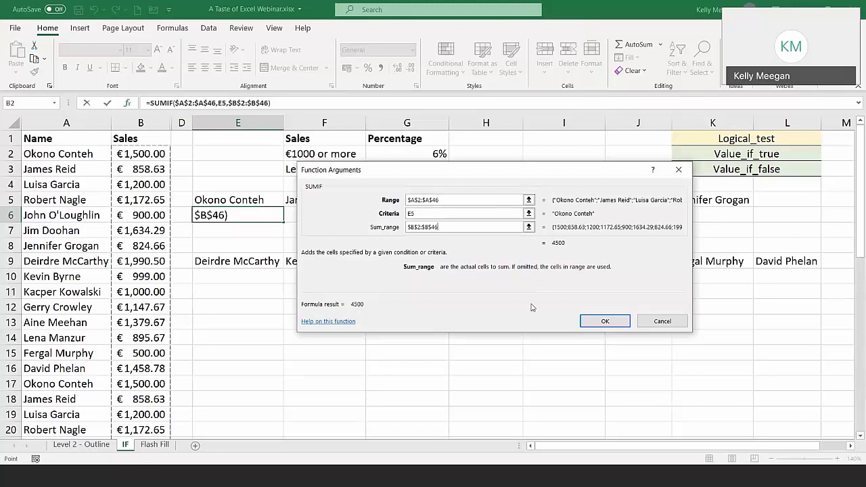
click(586, 322)
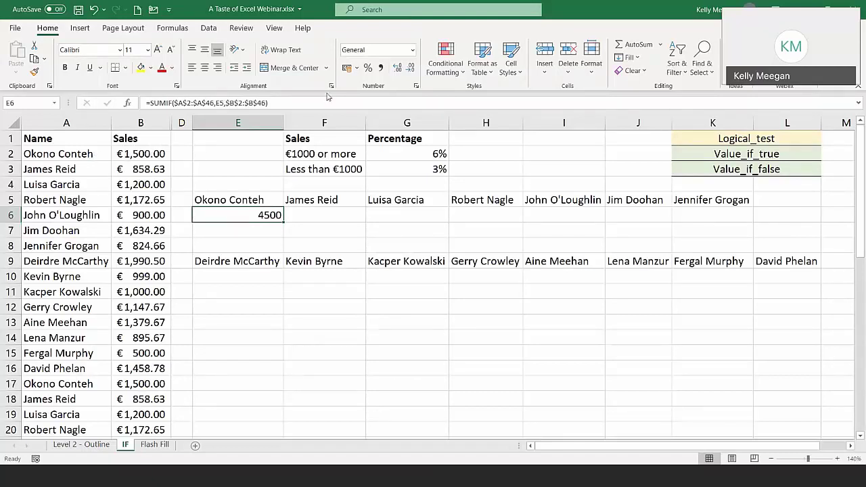
Step: Format E6 as euro Accounting and fill the SUMIF formula across to K6
click(347, 70)
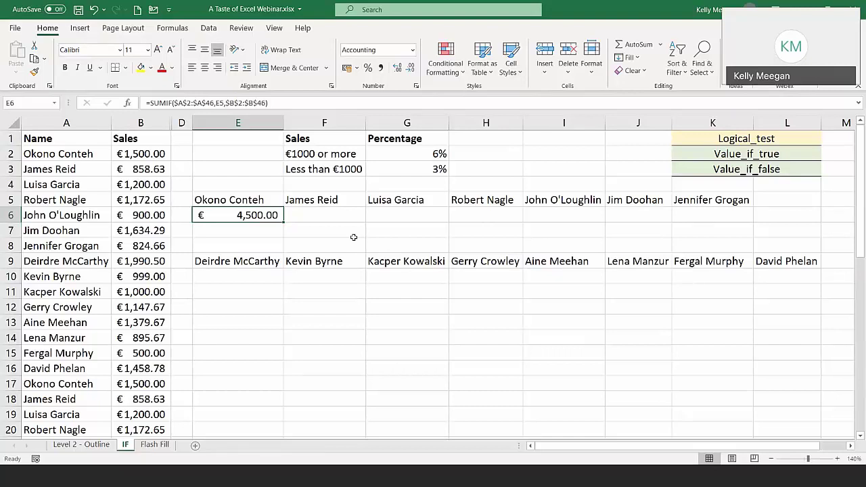
drag(284, 223, 647, 225)
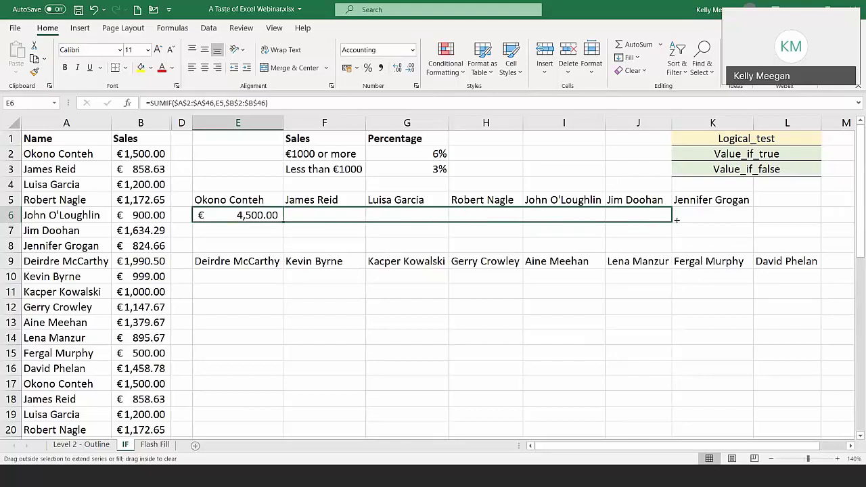
drag(706, 217, 737, 217)
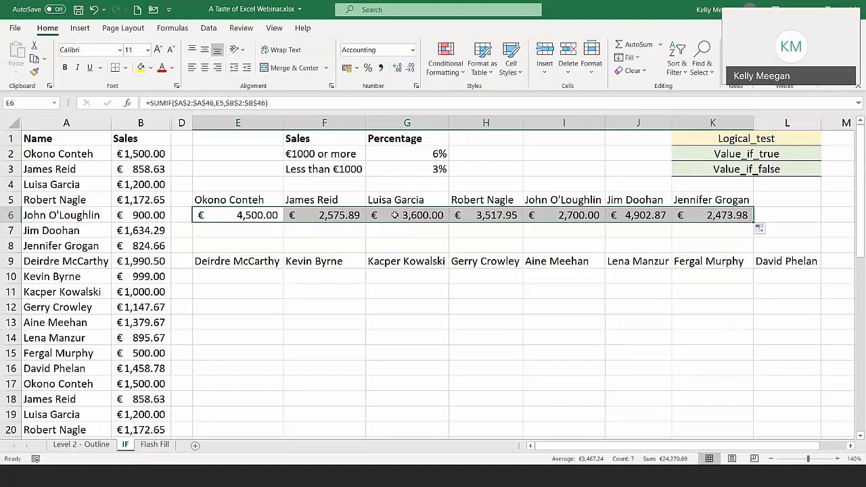
Step: Copy the E6:K6 SUMIF formulas into E10 and extend them through L10
right_click(395, 215)
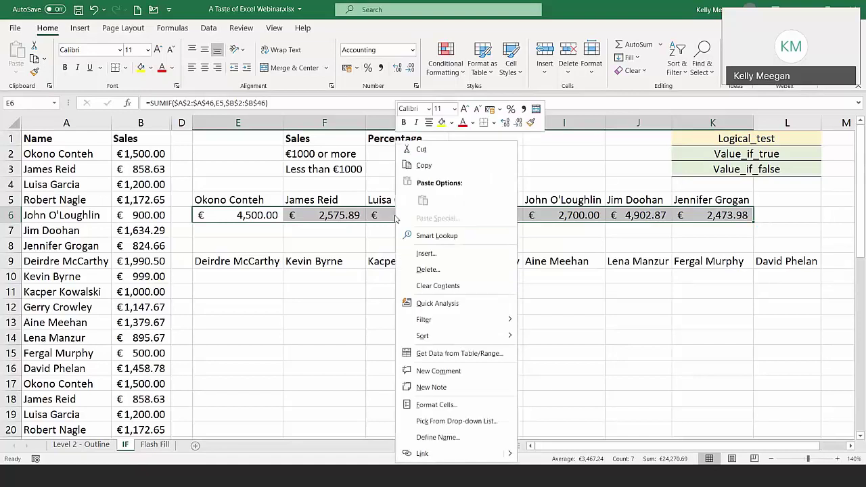
click(420, 167)
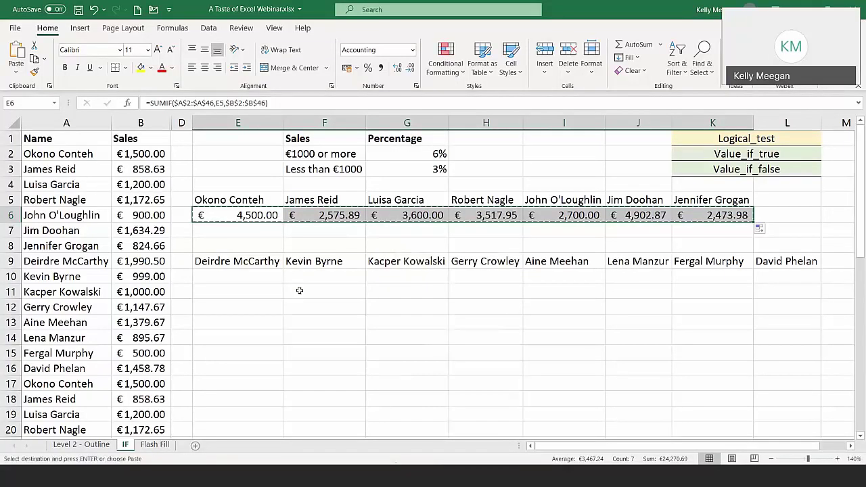
click(254, 276)
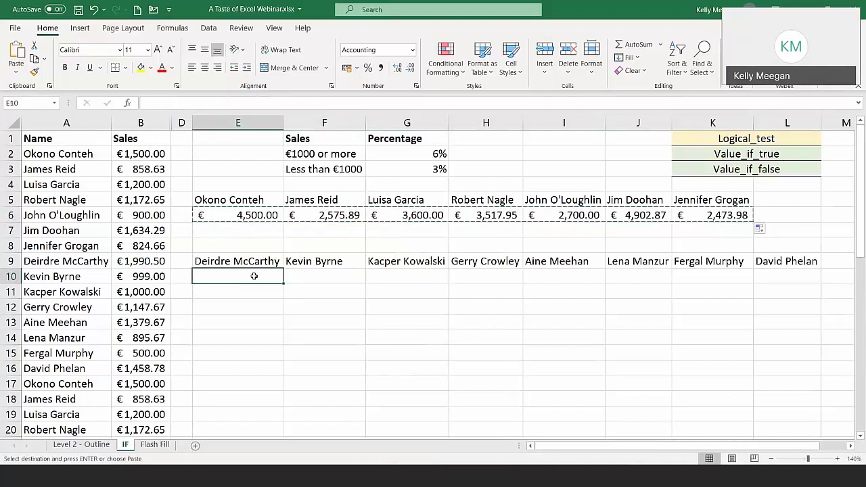
right_click(253, 277)
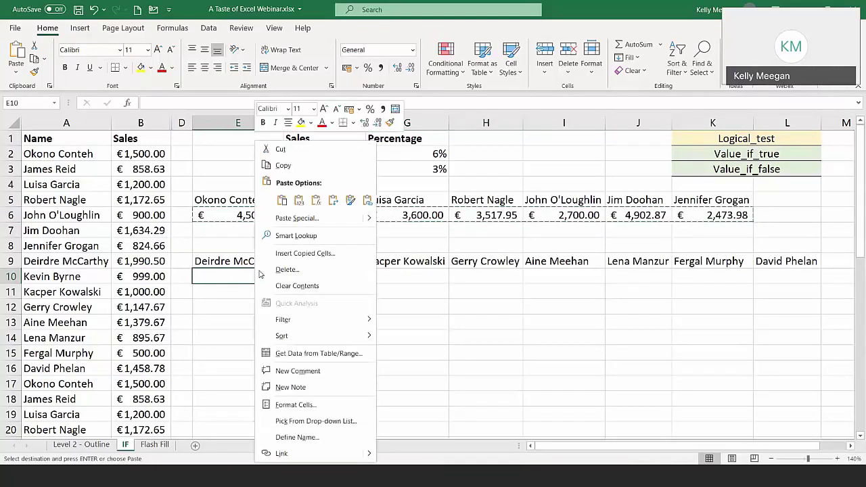
click(281, 201)
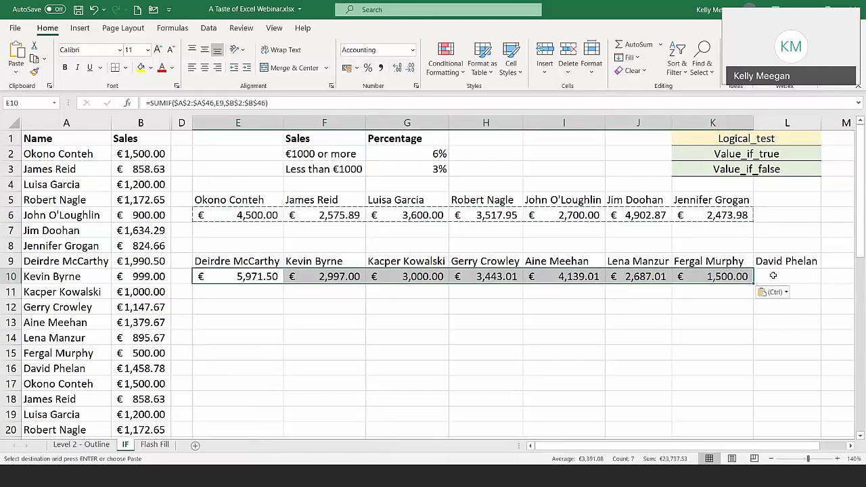
drag(763, 284, 806, 284)
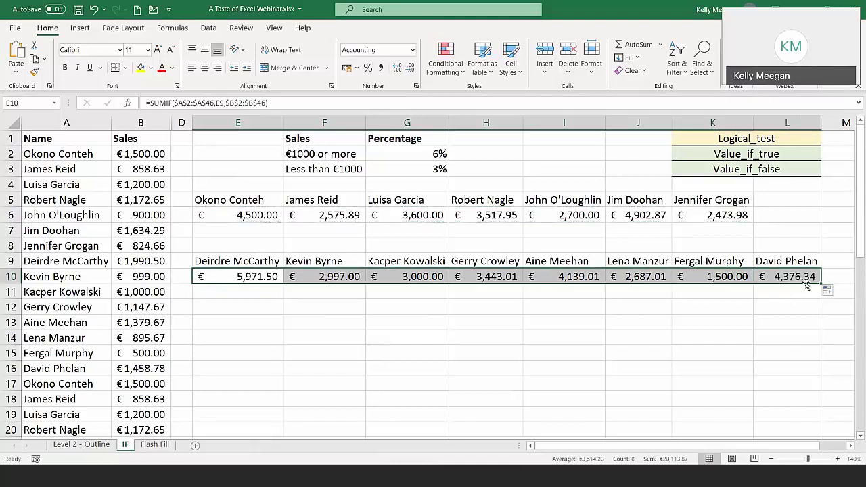
click(271, 278)
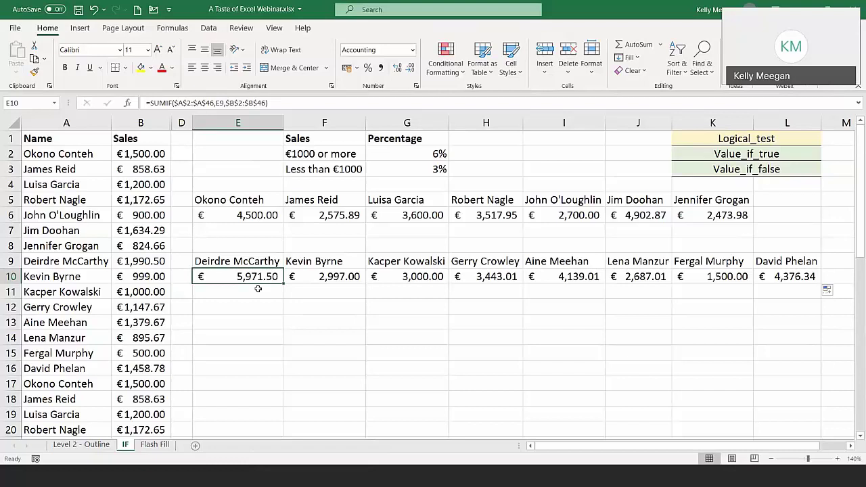
Step: Insert the AVERAGEIF function into cell E7 from the function list
click(236, 230)
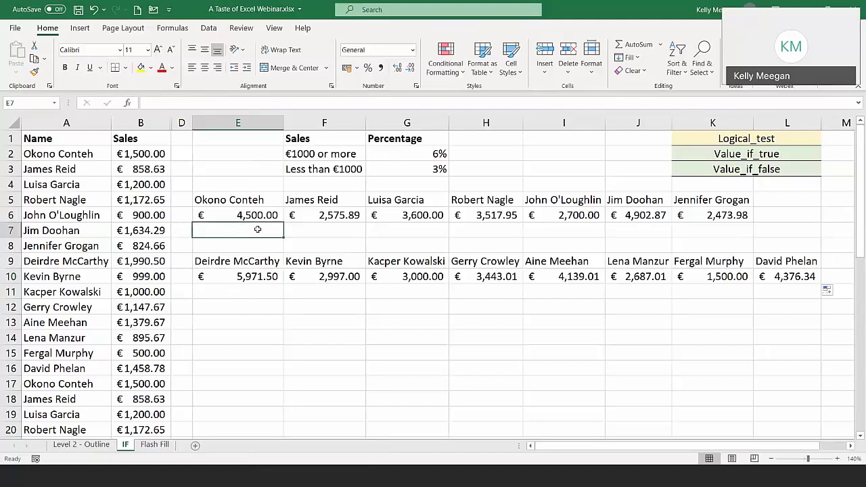
click(128, 104)
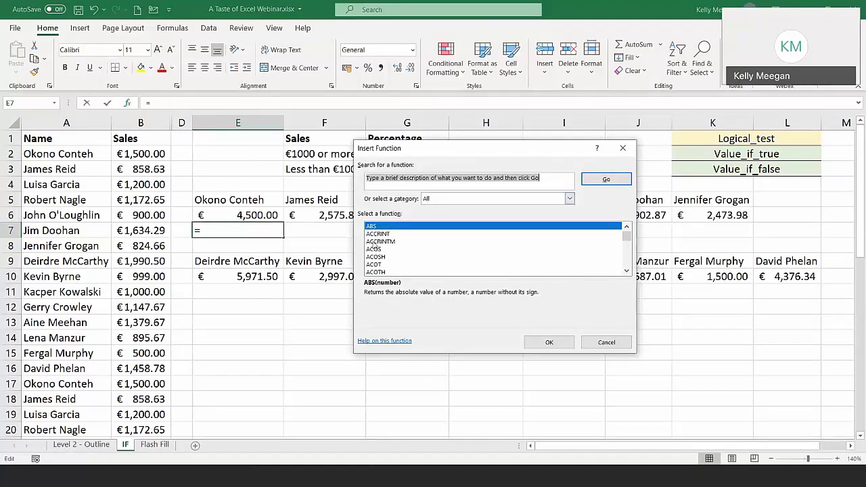
click(374, 242)
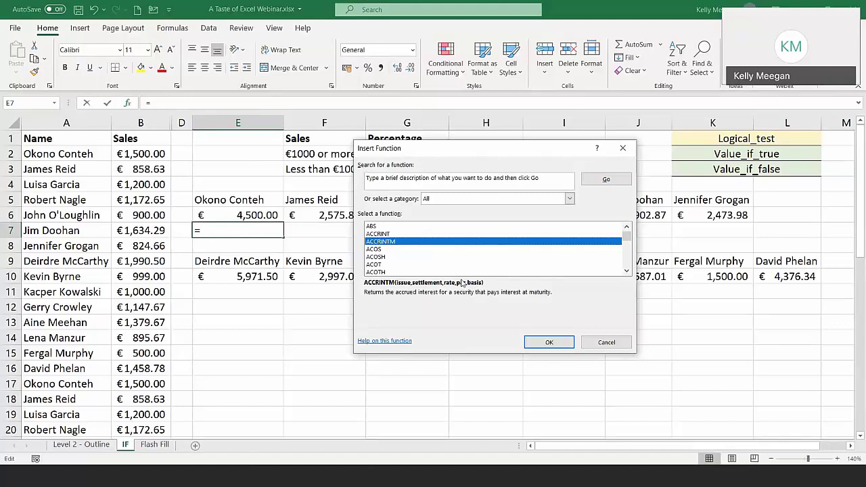
key(Down)
key(Down)
key(Down)
key(Down)
key(Down)
key(Down)
key(Down)
key(Down)
key(Down)
key(Down)
key(Down)
key(Down)
key(Down)
key(Down)
key(Down)
key(Down)
key(Down)
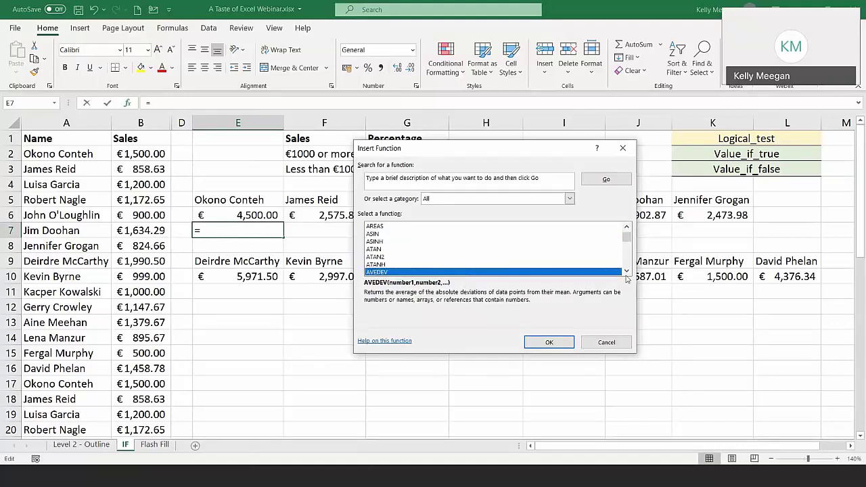
click(627, 271)
click(627, 271)
click(626, 271)
click(626, 270)
click(627, 271)
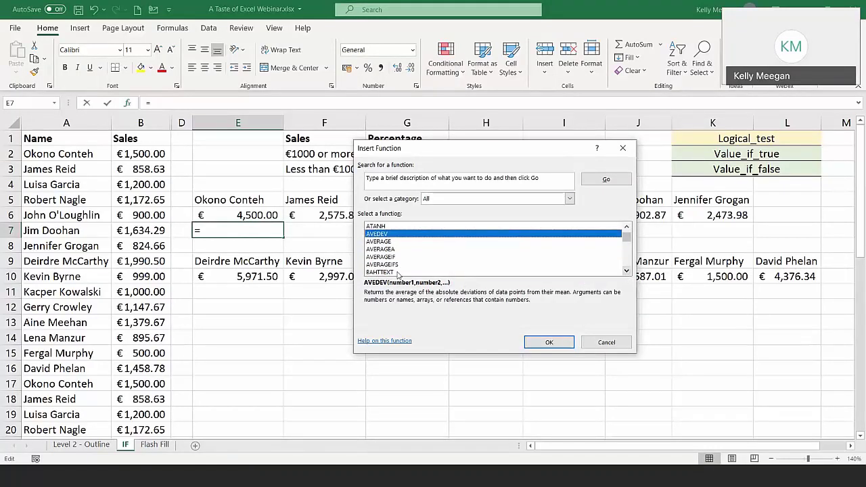
click(499, 257)
click(549, 343)
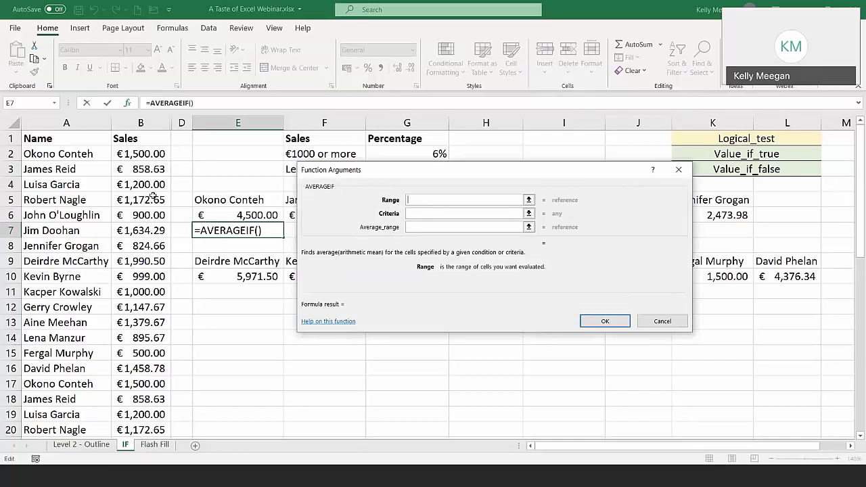
Step: Set the AVERAGEIF Range to $A$2:$A$46 and Criteria to E5
click(74, 154)
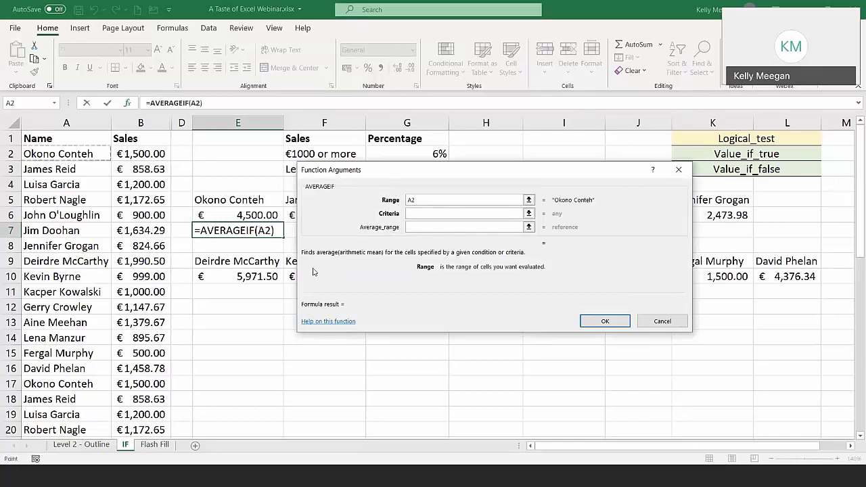
key(ctrl+shift+Down)
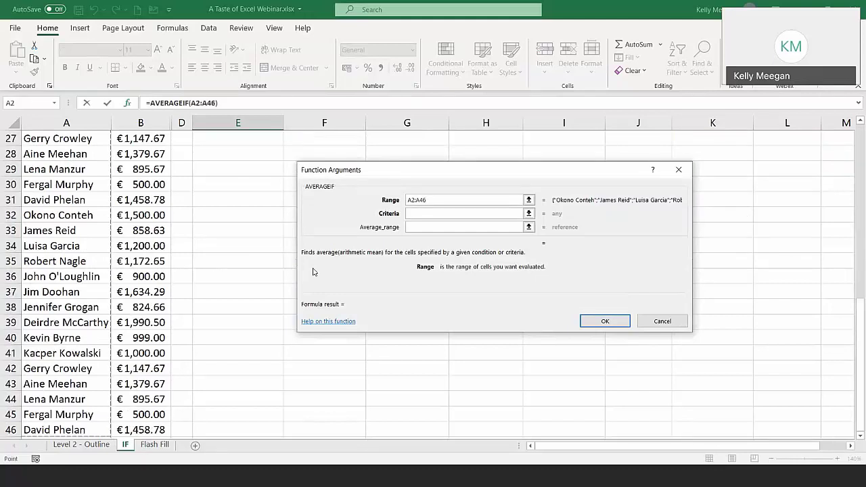
key(F4)
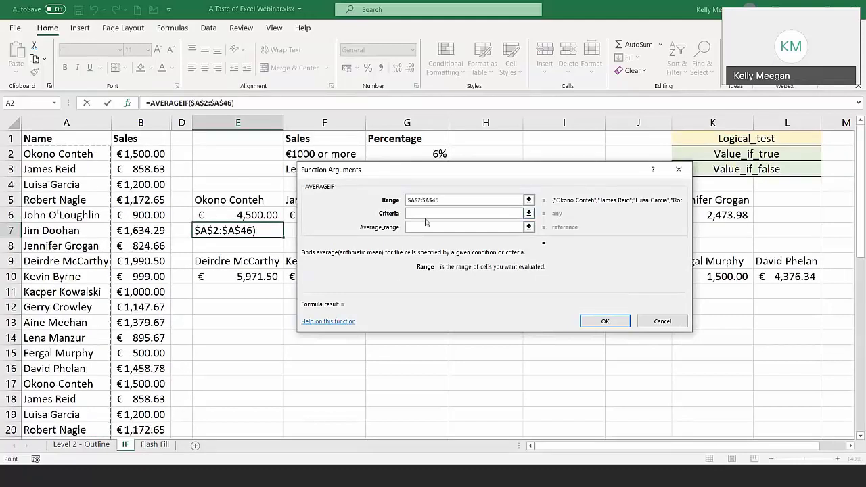
click(424, 214)
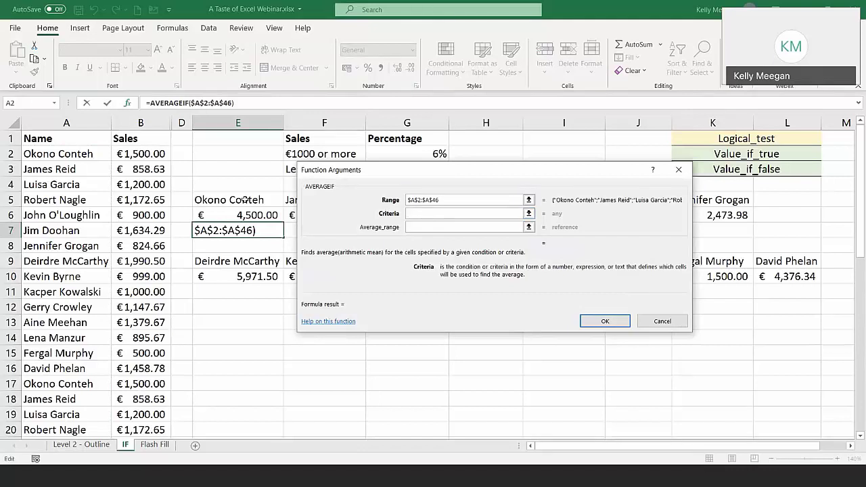
click(245, 200)
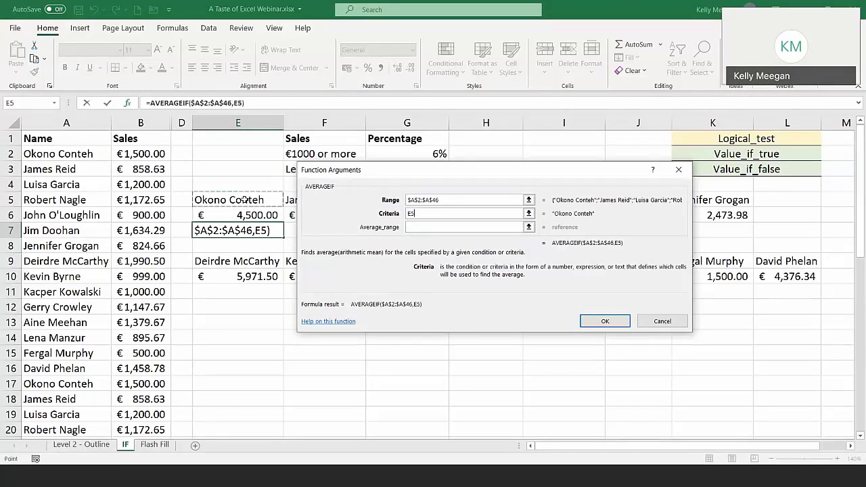
Step: Set Average_range to absolute $B$2:$B$46 and confirm, giving 1500 in E7
click(417, 226)
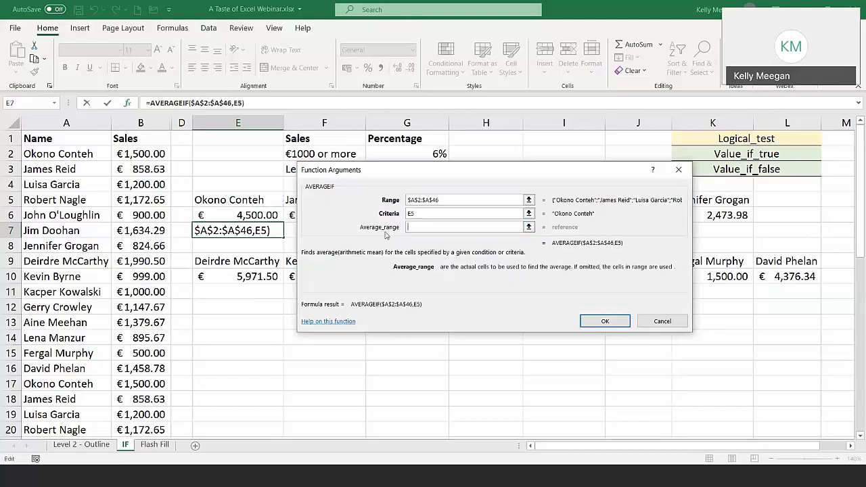
click(150, 154)
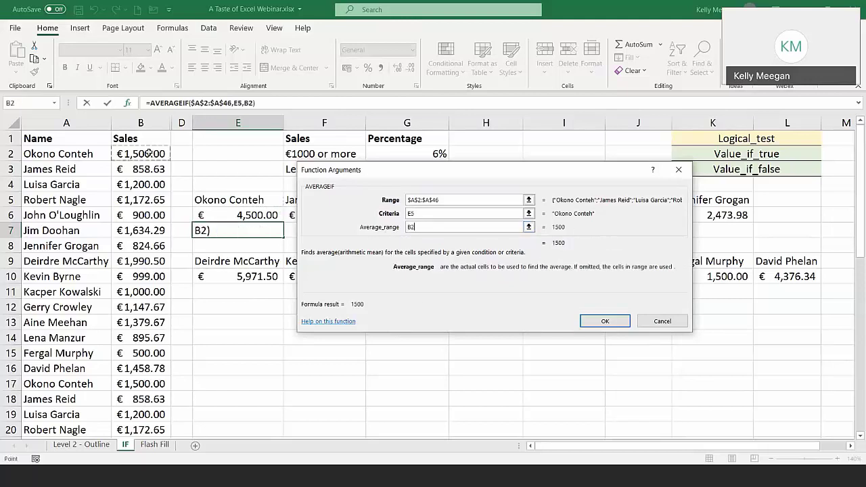
key(ctrl+shift+Down)
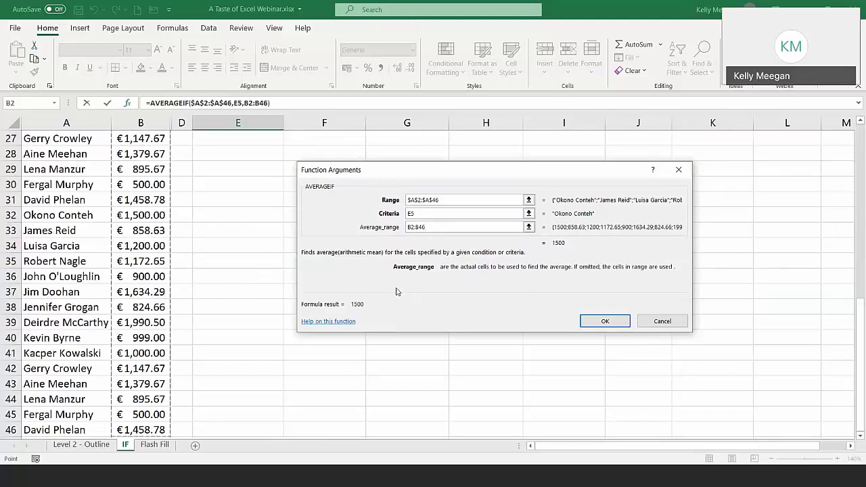
key(F4)
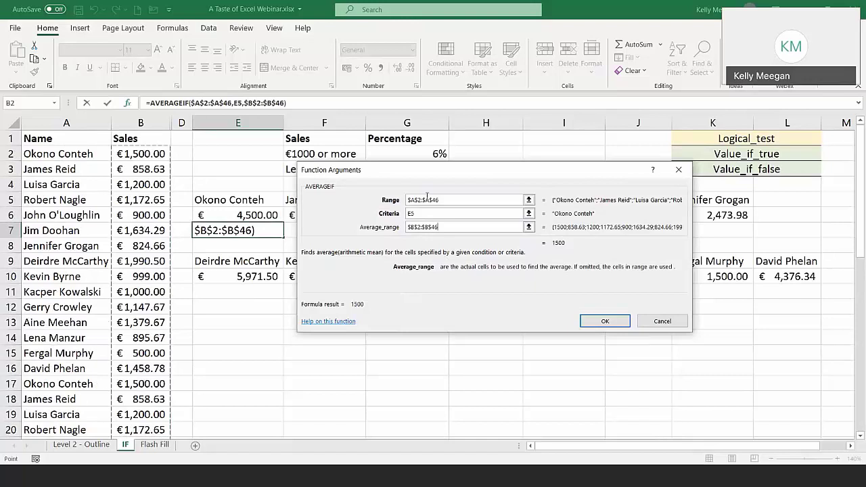
click(594, 322)
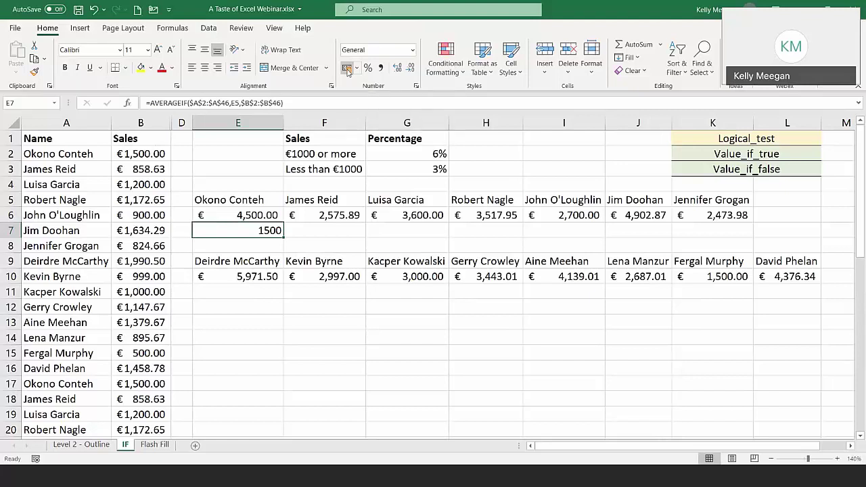
Step: Format E7 as Accounting, fill averages to K7, and paste them into E11:L11
click(347, 70)
drag(285, 238, 745, 238)
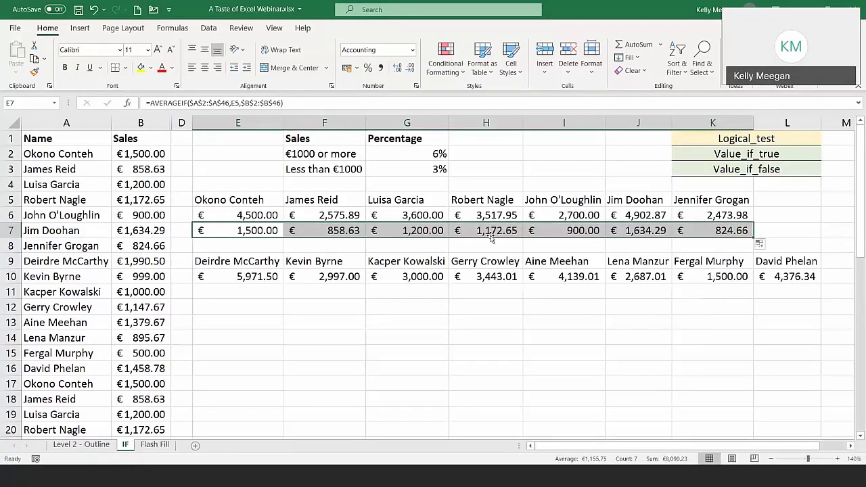
right_click(390, 230)
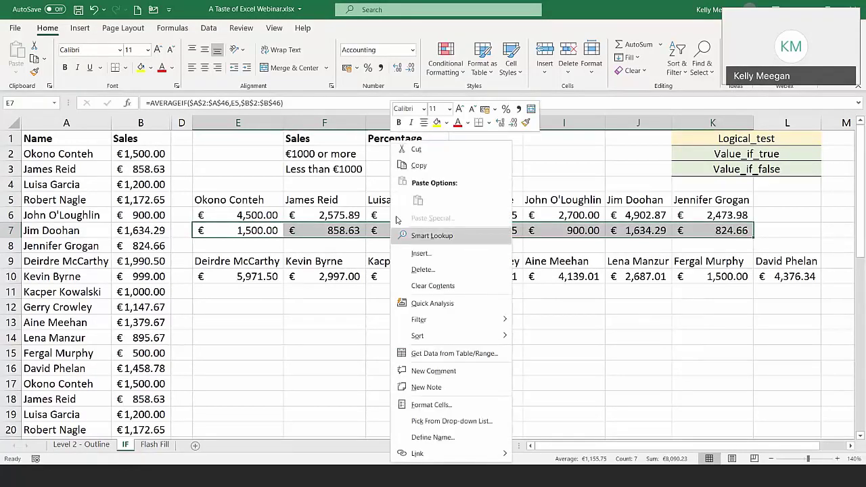
click(409, 164)
click(230, 291)
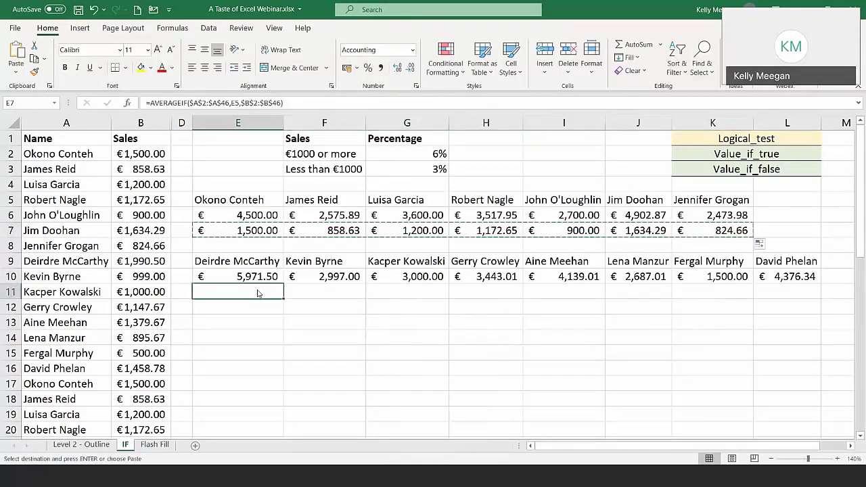
right_click(259, 292)
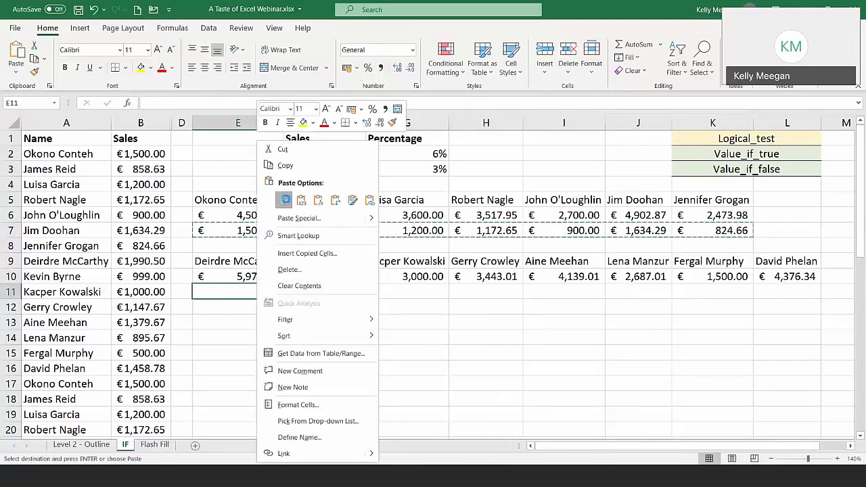
click(284, 200)
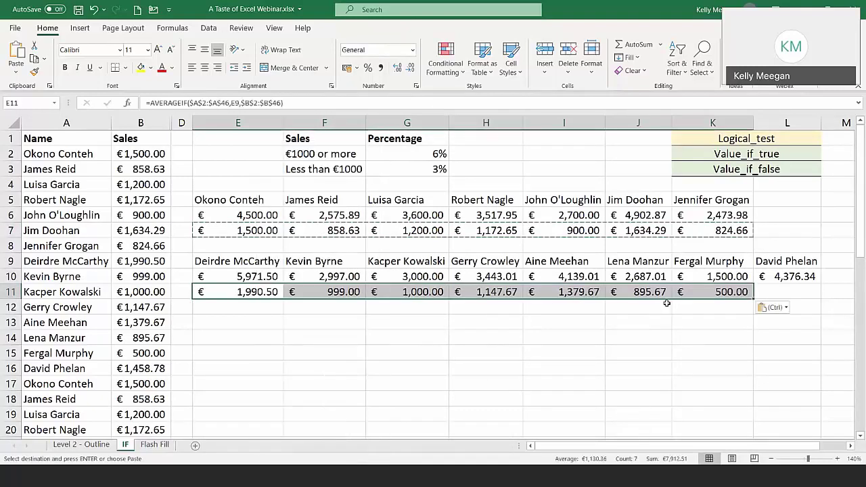
drag(756, 300, 815, 300)
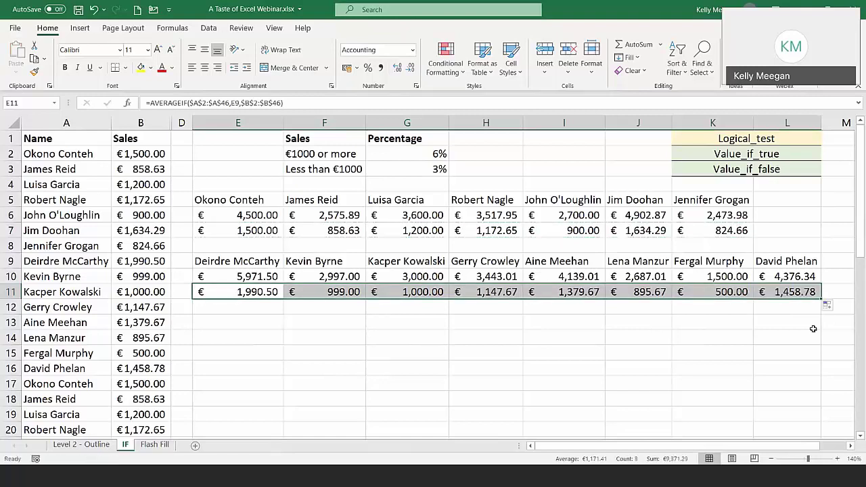
click(391, 325)
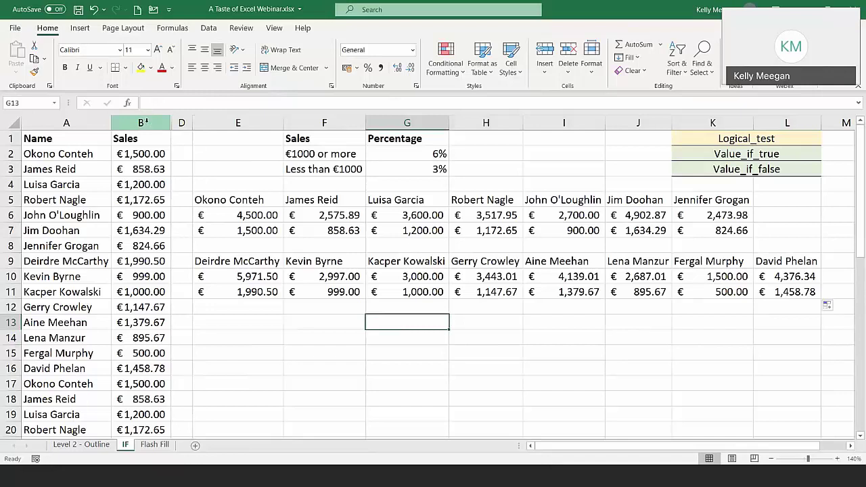
drag(151, 121, 181, 121)
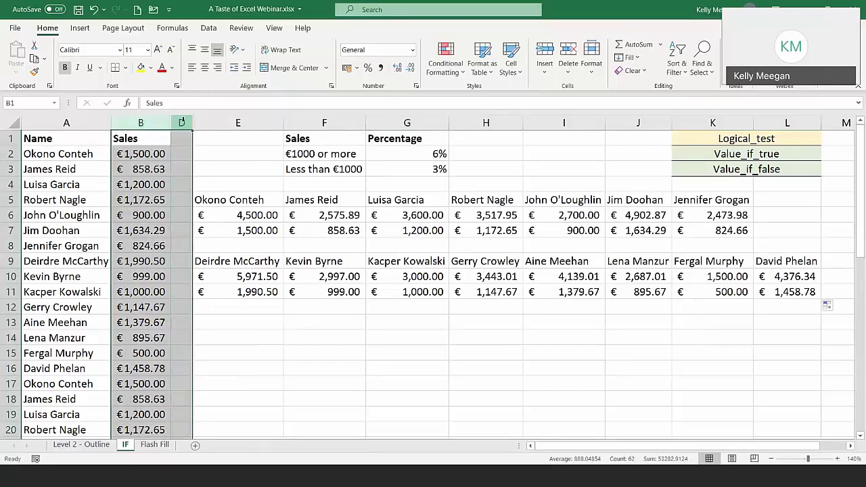
Step: Unhide the Commission column and check its formula in C3
right_click(181, 122)
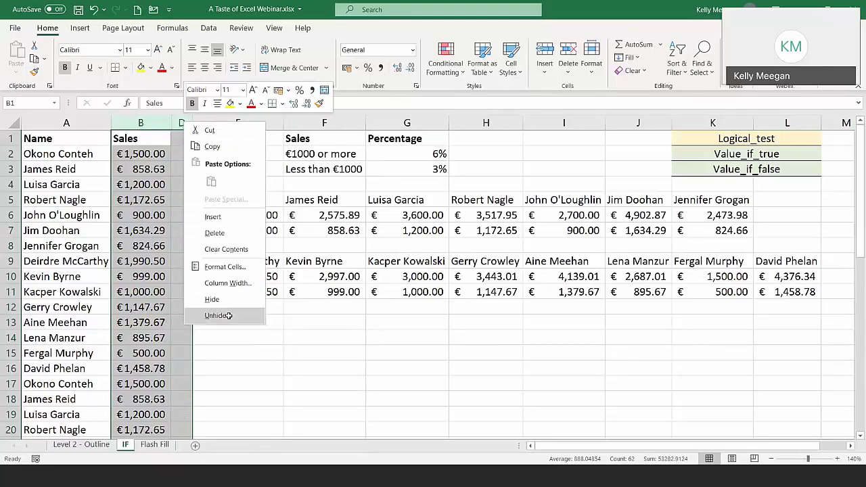
click(228, 317)
click(219, 174)
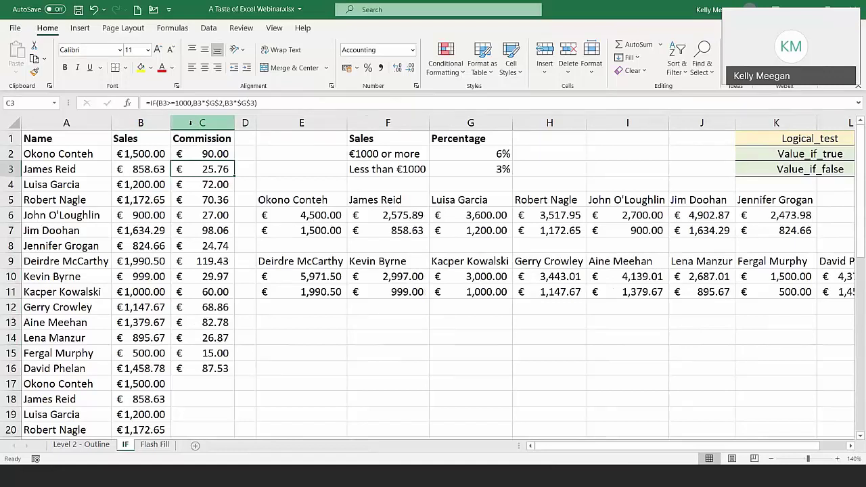
Step: Insert two blank columns C and D before the Commission column
drag(190, 122, 245, 122)
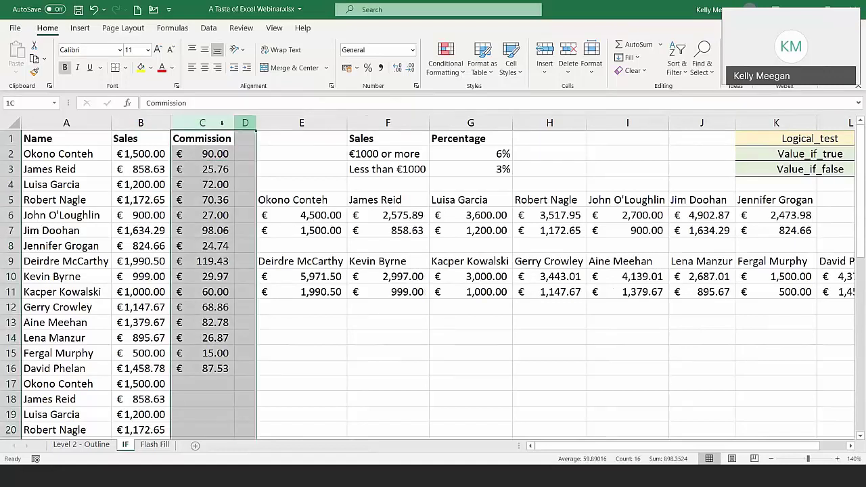
right_click(221, 122)
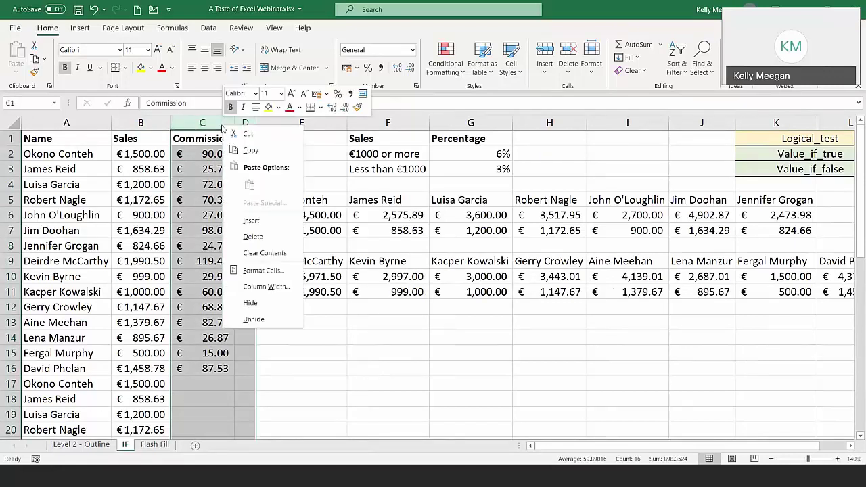
click(251, 221)
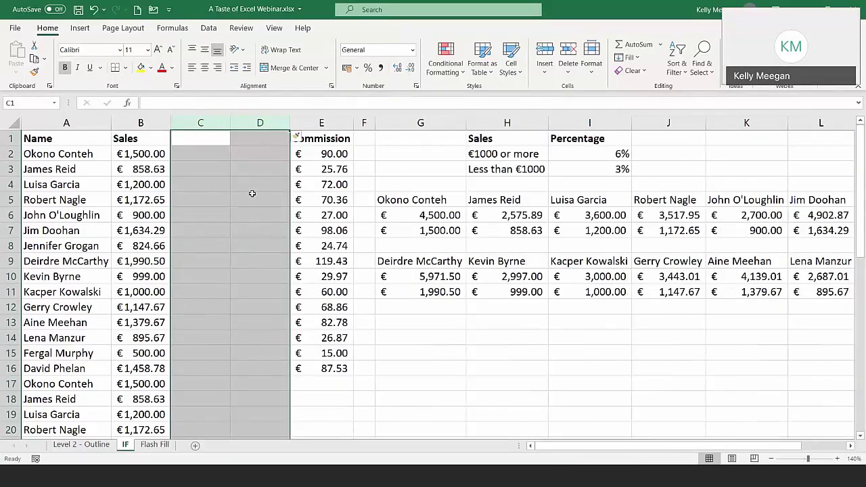
click(153, 155)
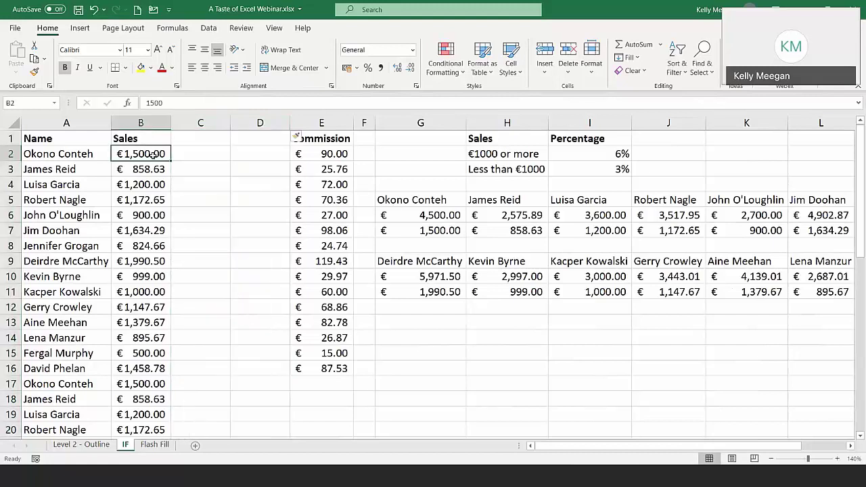
Step: Copy the 15 sales figures from B2:B16 into C2:C16, clearing the copy marquee afterwards
drag(153, 155, 158, 368)
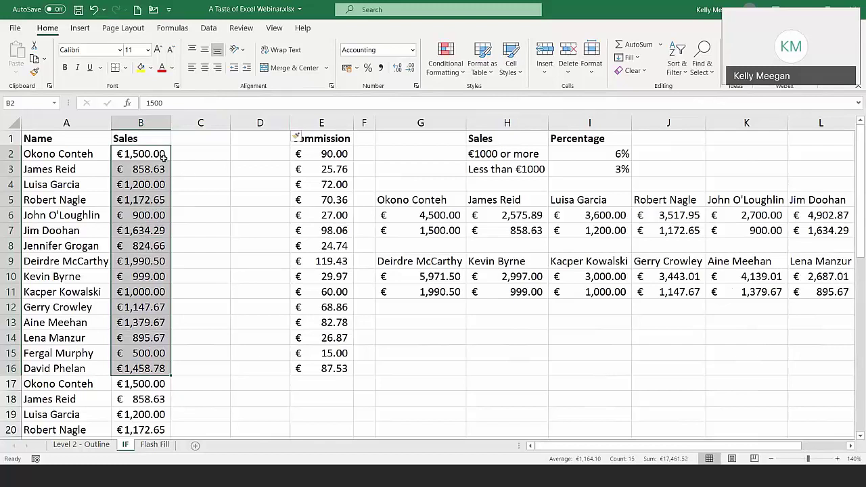
mouse_move(193, 374)
key(ctrl+c)
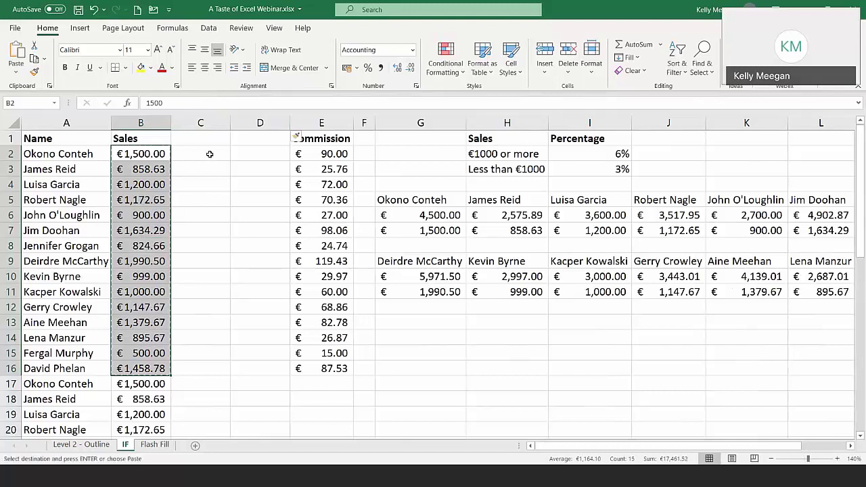
click(210, 154)
key(ctrl+v)
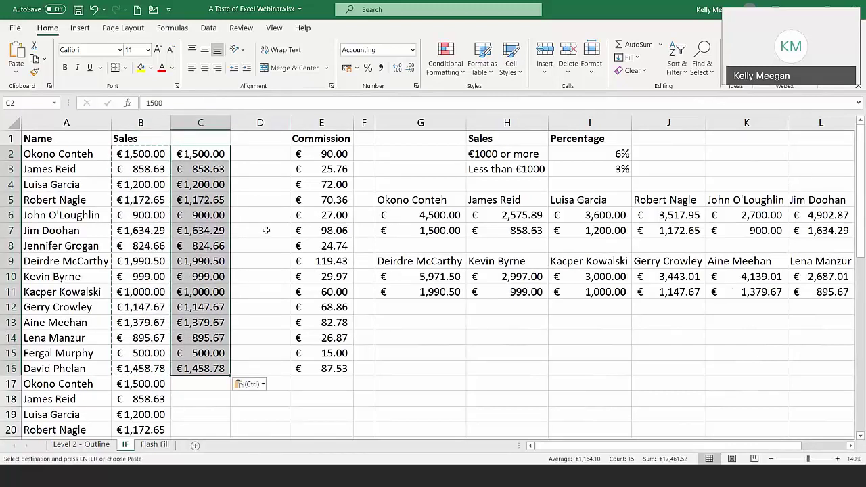
key(Escape)
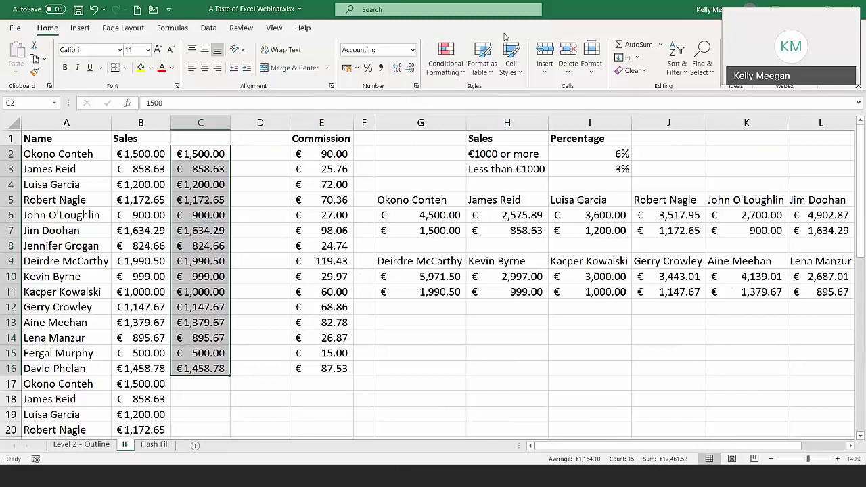
Step: Apply Blue Data Bar (Solid Fill) conditional formatting to C2:C16
click(444, 69)
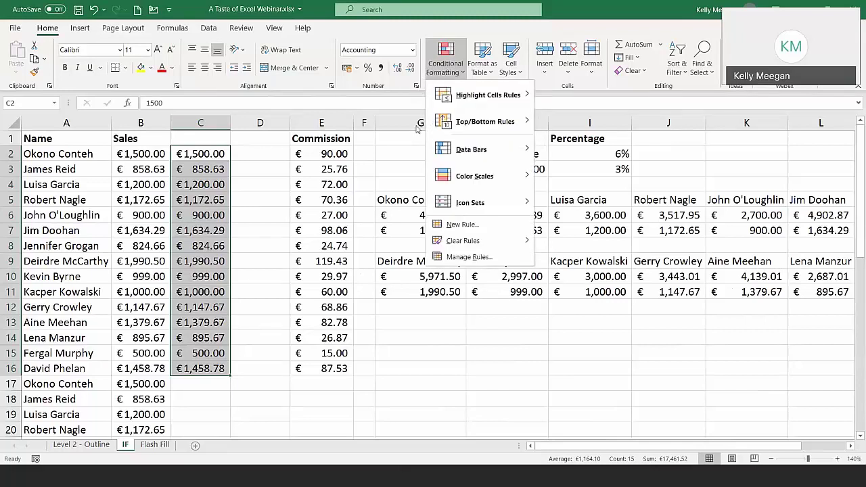
mouse_move(458, 153)
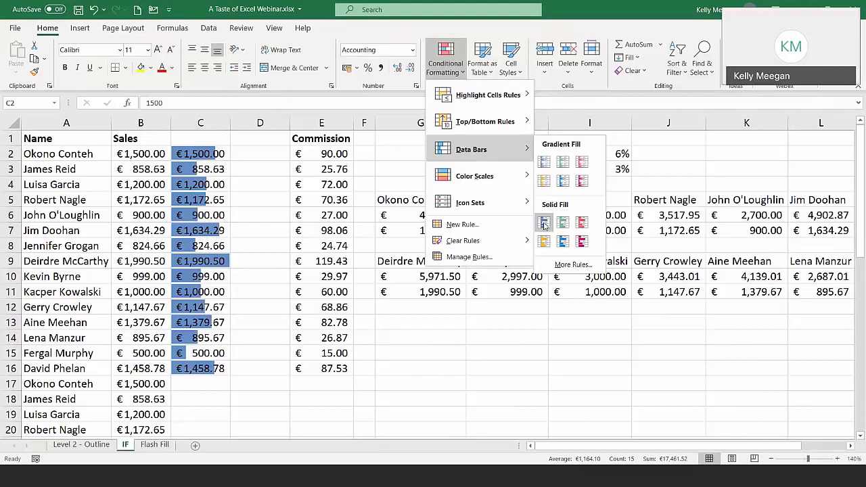
click(544, 225)
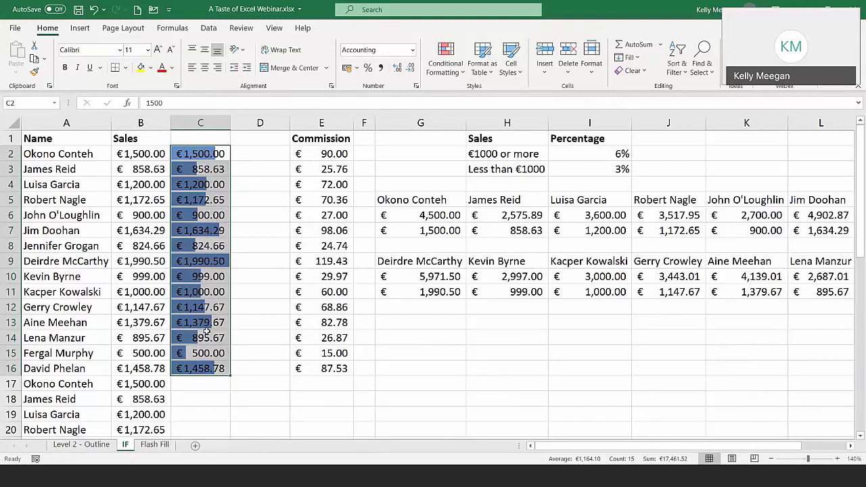
click(442, 74)
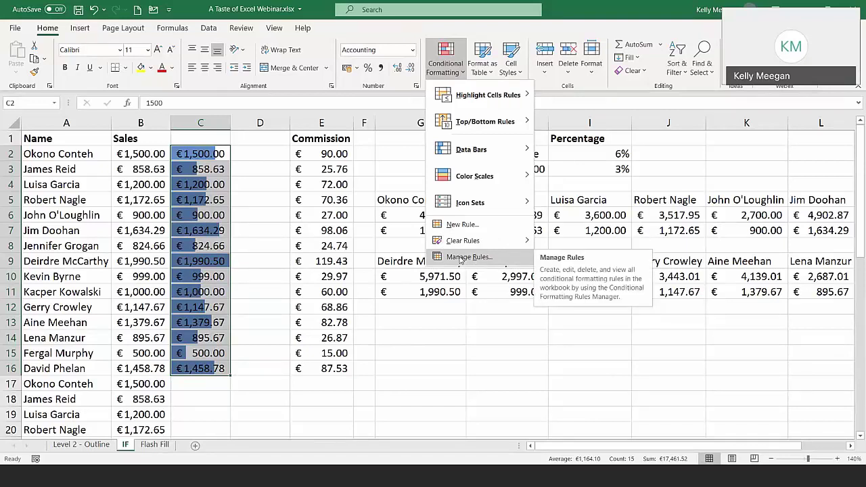
Step: Turn on Show Bar Only in the Data Bar rule for C2:C16, then deselect to view the bars
click(461, 258)
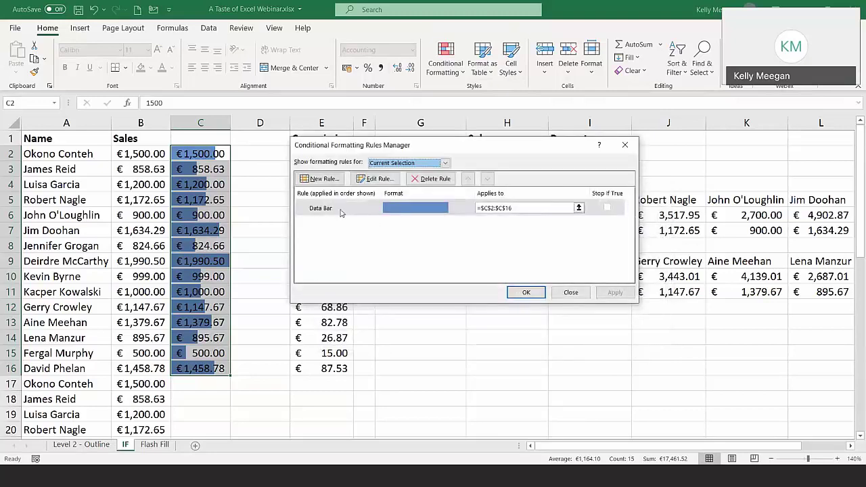
click(341, 211)
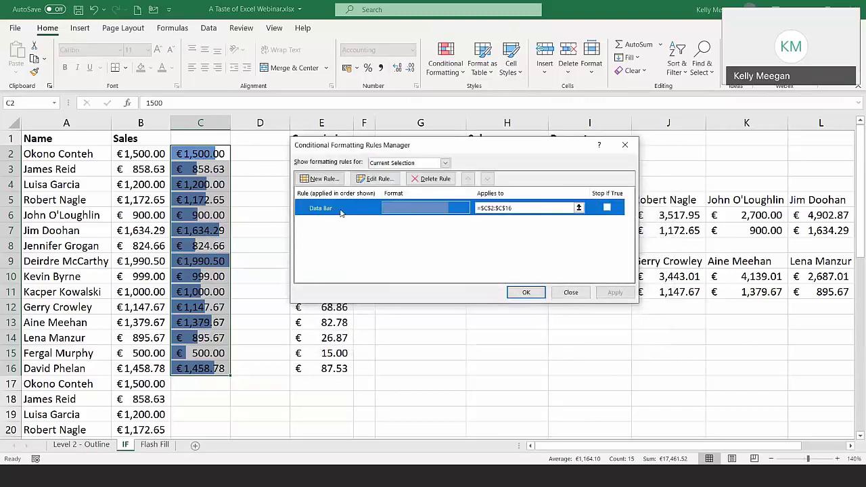
click(379, 178)
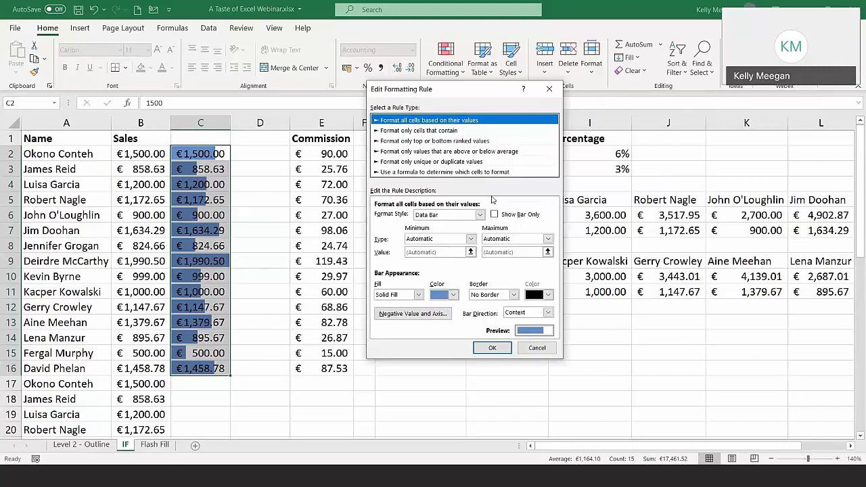
click(496, 215)
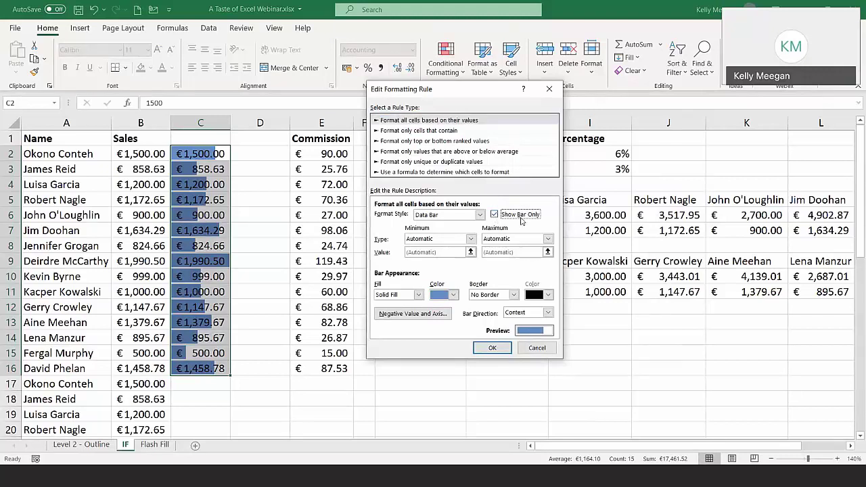
click(492, 348)
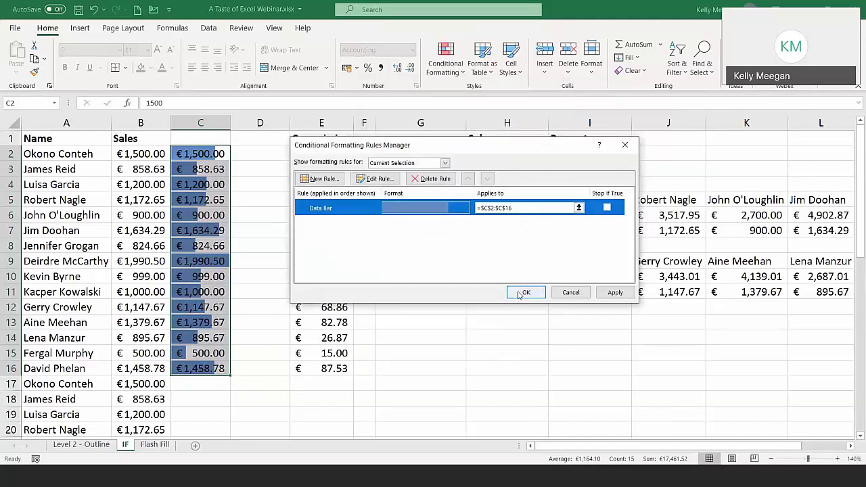
click(522, 292)
click(277, 181)
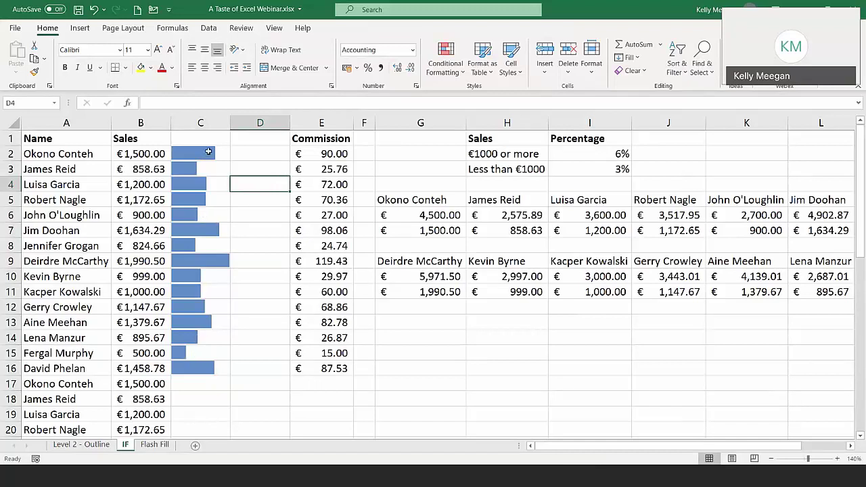
Step: Clear the conditional formatting rules from the selected cells C2:C16
drag(208, 153, 202, 366)
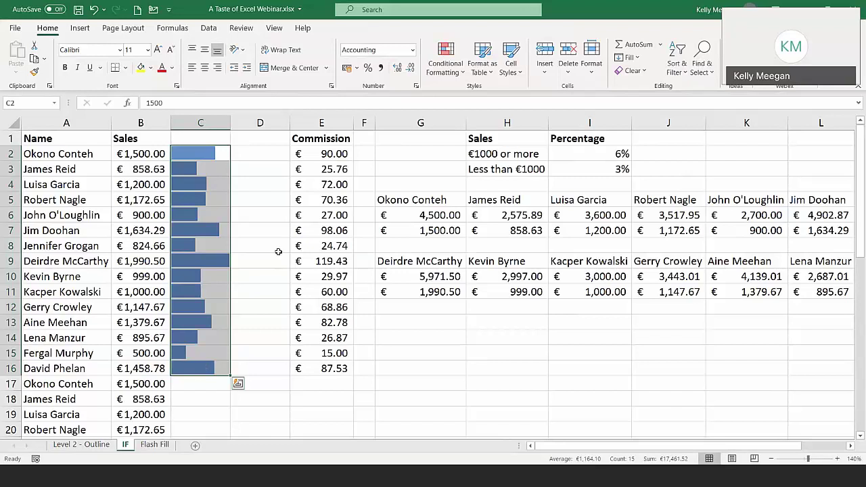
click(437, 73)
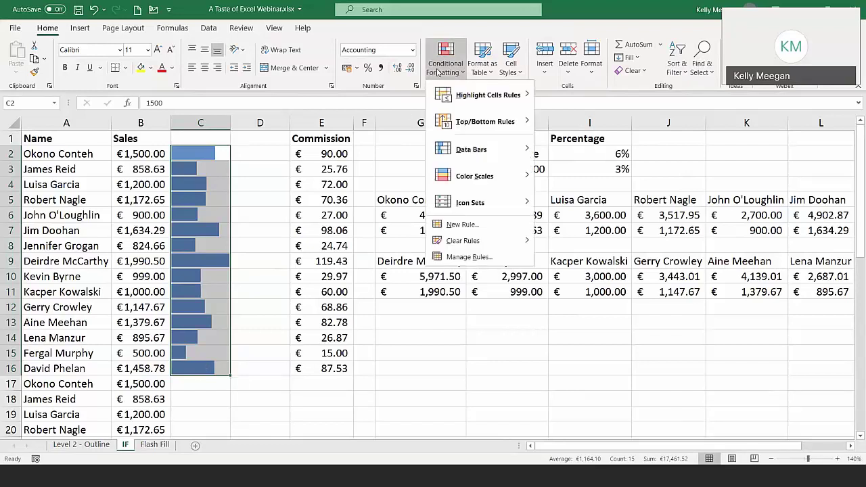
mouse_move(439, 243)
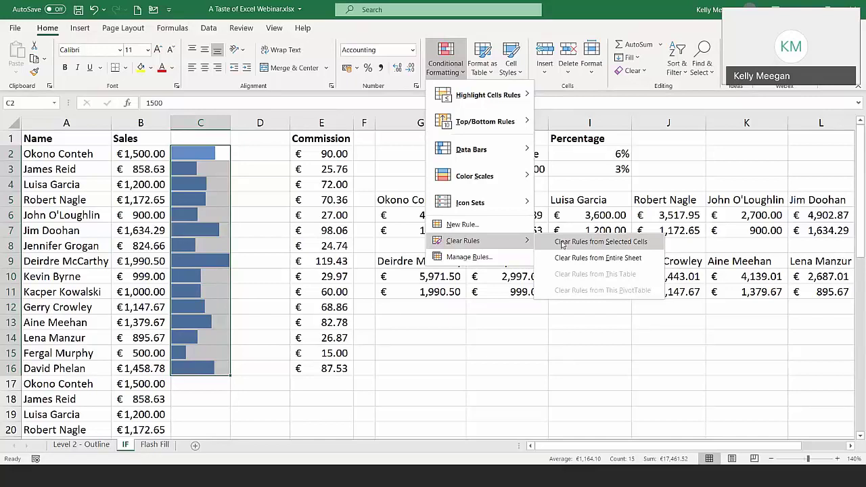
click(562, 244)
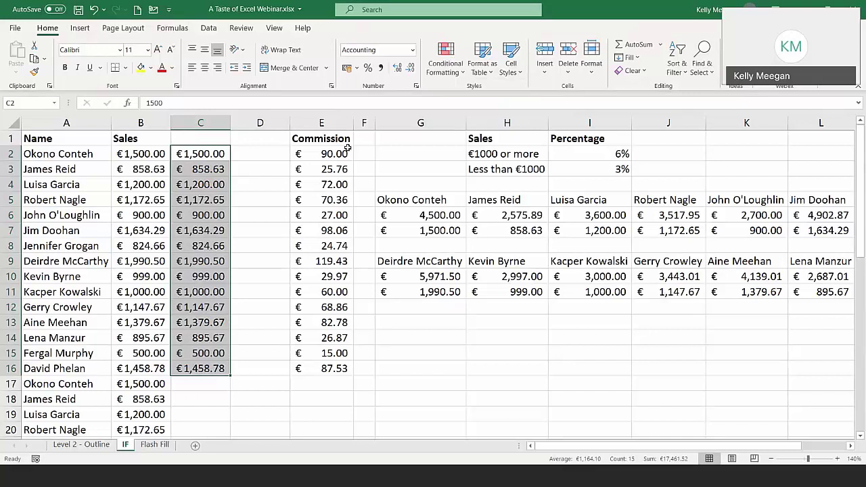
click(444, 76)
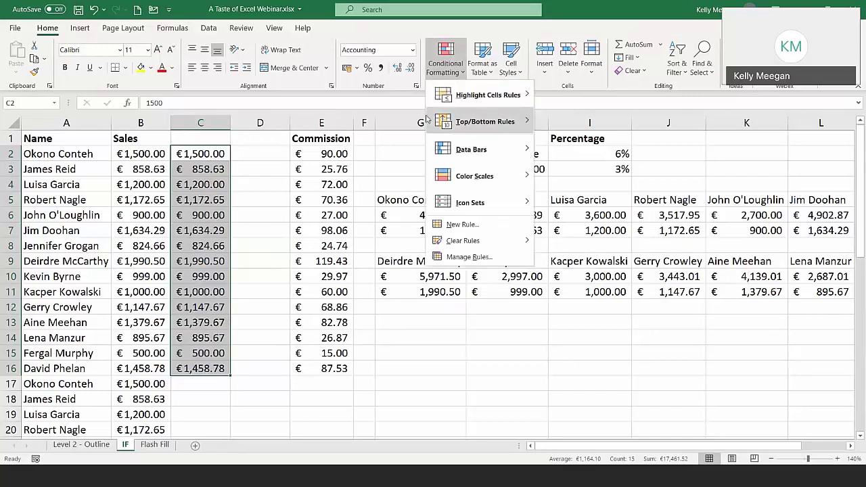
Step: Browse the Color Scales and Icon Sets galleries in the Conditional Formatting menu
mouse_move(457, 174)
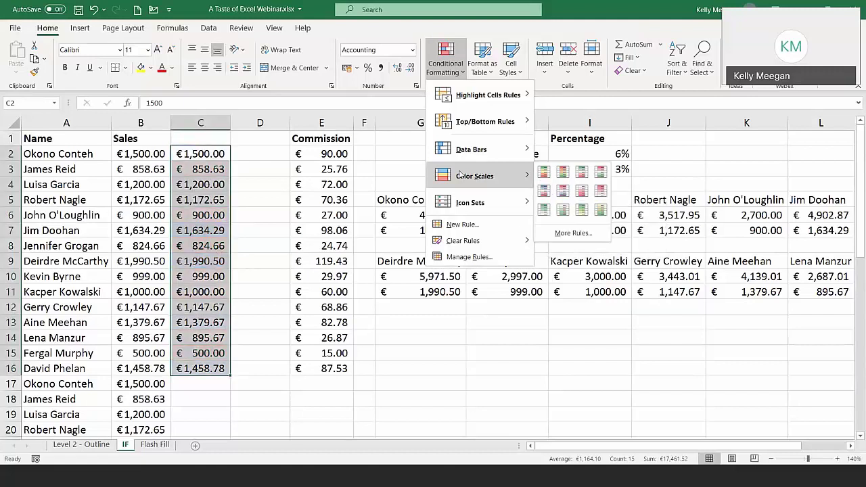
mouse_move(445, 204)
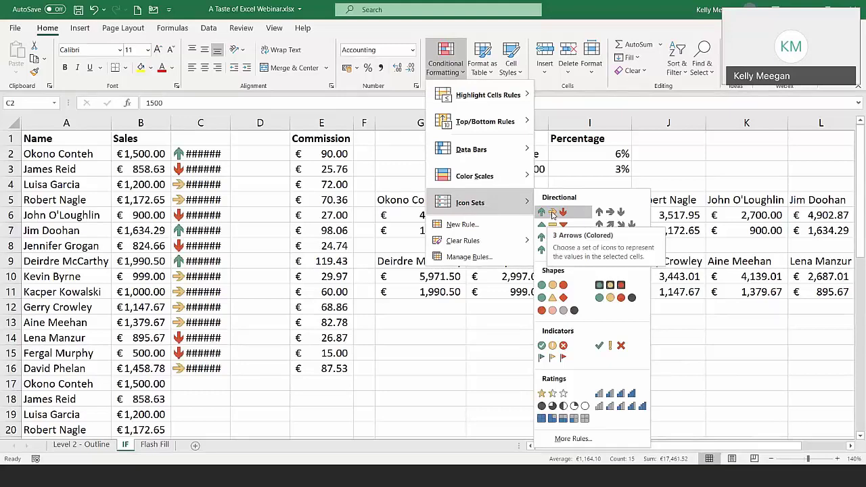
Step: Apply the Directional 3 Arrows (Colored) icon set to C2:C16
click(552, 215)
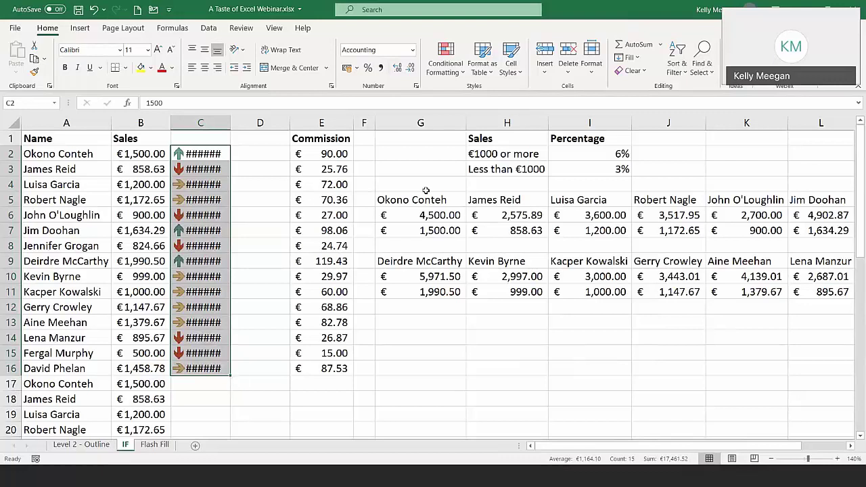
Step: Edit the Icon Set rule for C2:C16 and turn on Show Icon Only
click(444, 70)
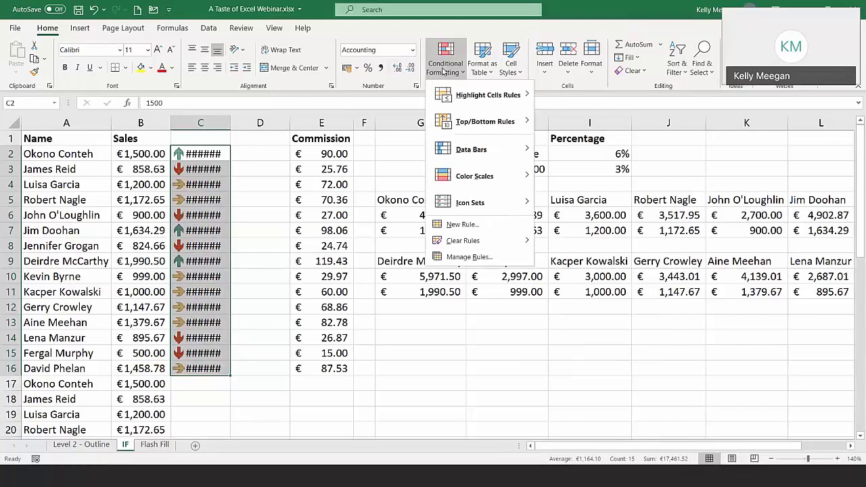
click(449, 258)
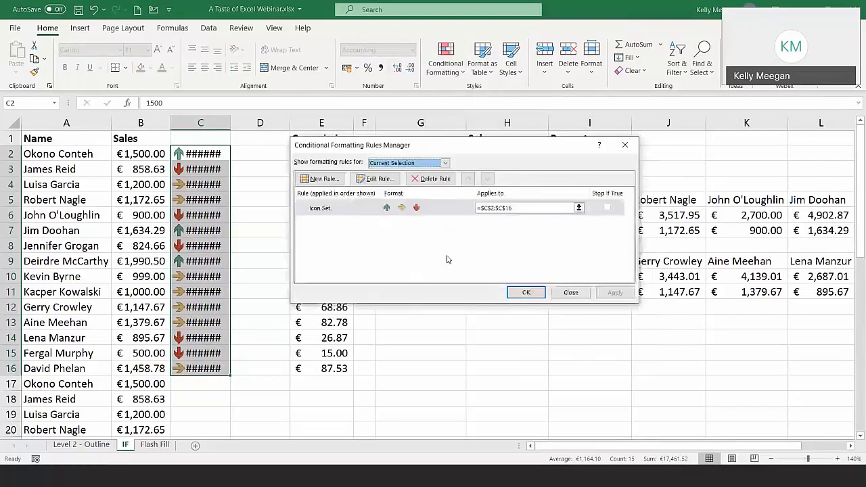
click(328, 209)
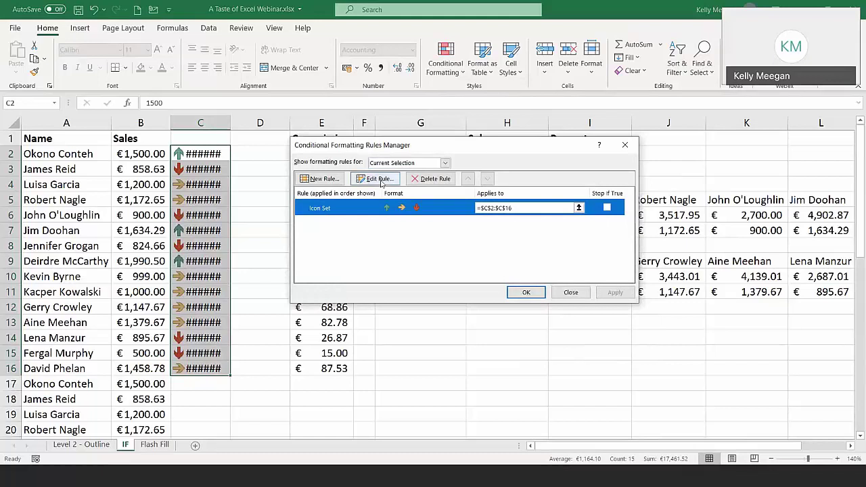
click(381, 180)
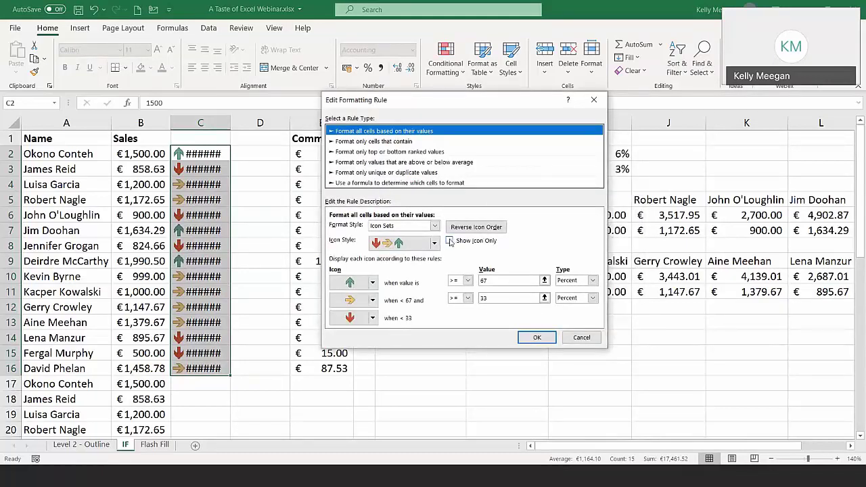
click(451, 242)
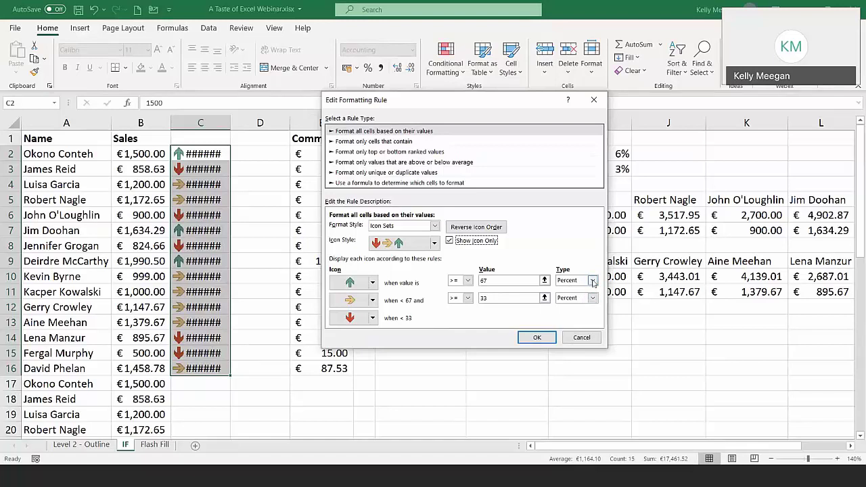
Step: Switch both arrow thresholds to Number type, with 1000 for up arrows and 900 for sideways
click(593, 281)
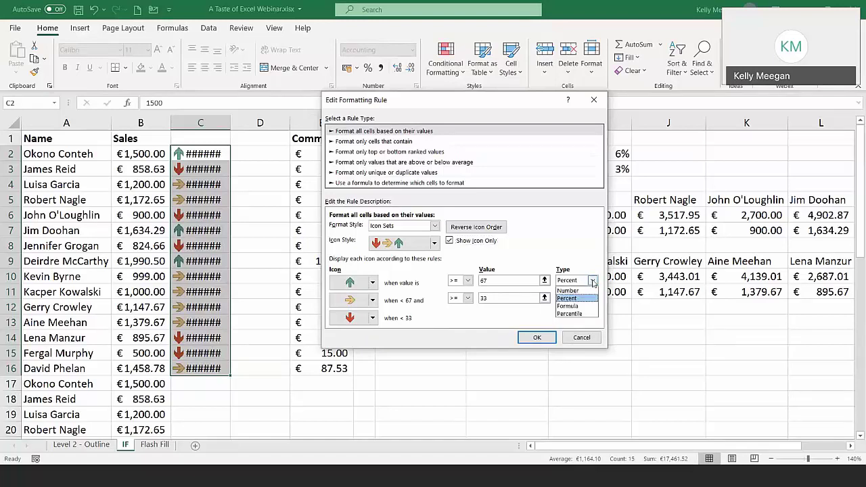
click(578, 291)
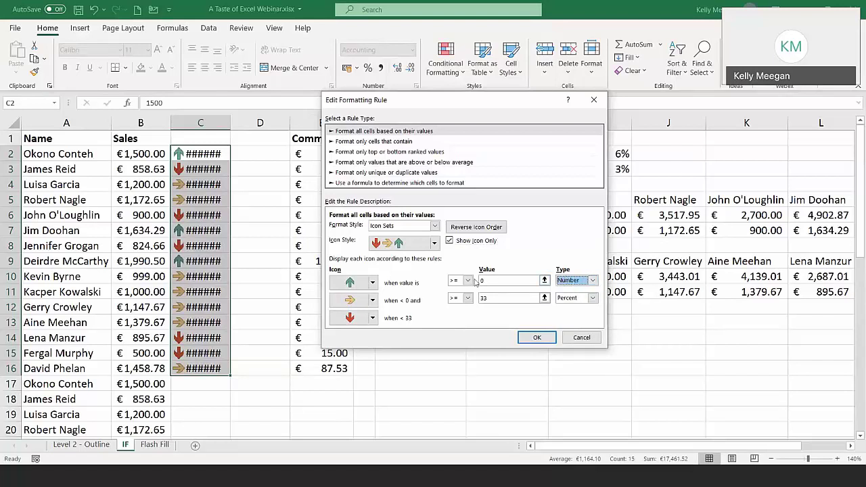
click(593, 298)
click(578, 310)
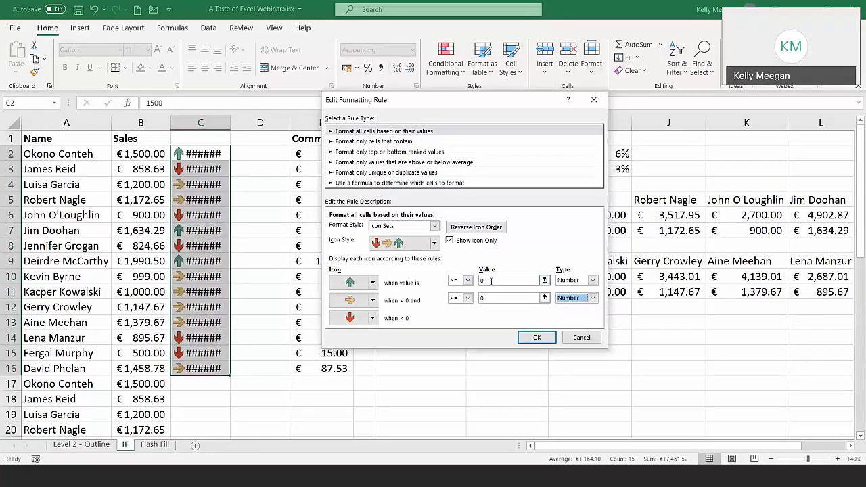
click(478, 281)
text(1000)
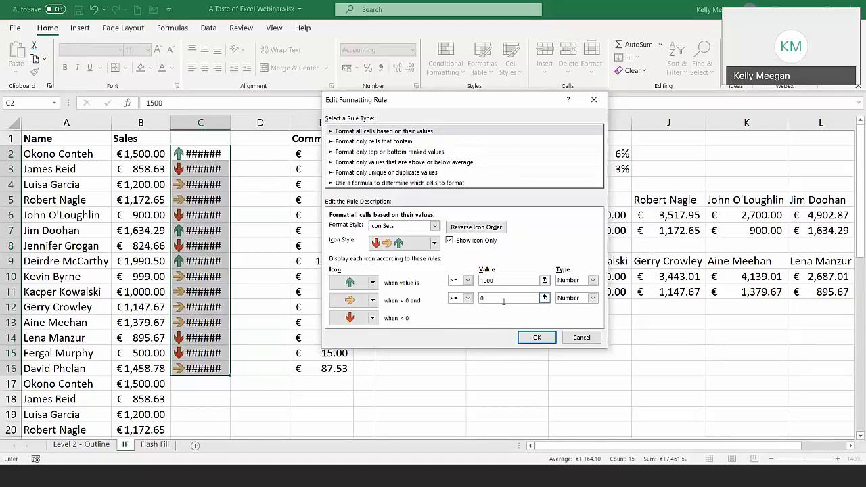
click(499, 299)
text(900)
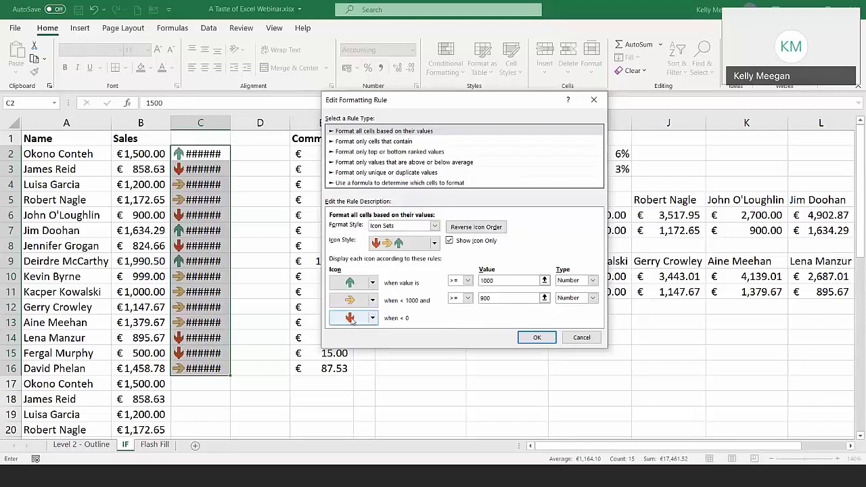
click(535, 337)
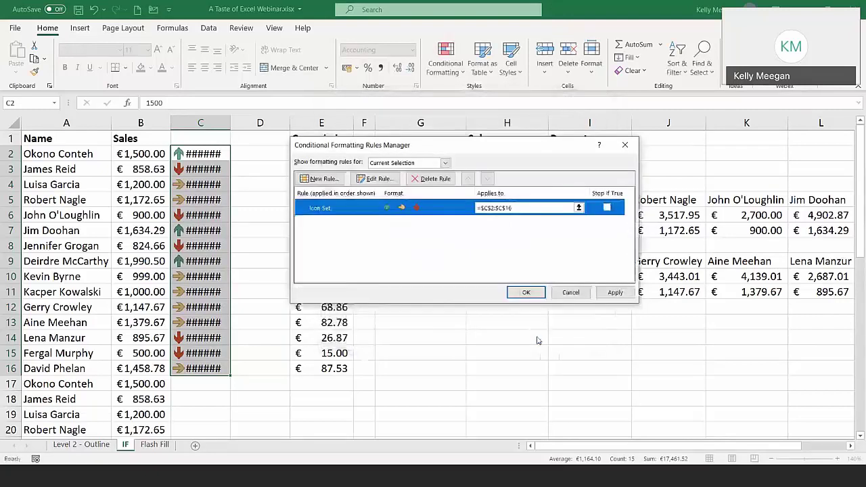
Step: Apply the revised 1000/900 arrow rule and reselect C2:C16
click(525, 292)
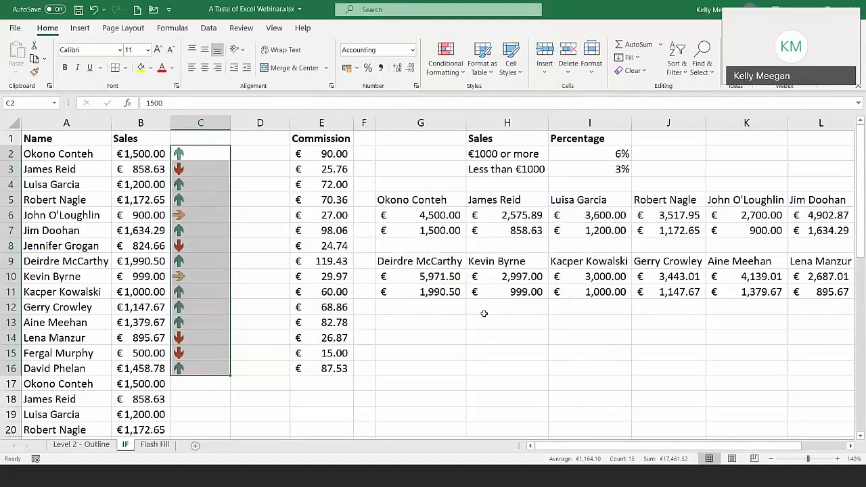
click(197, 153)
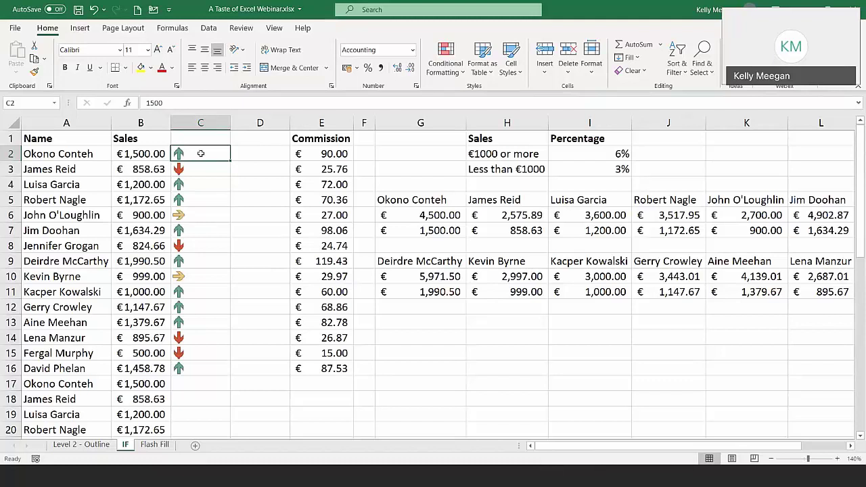
drag(201, 154, 205, 369)
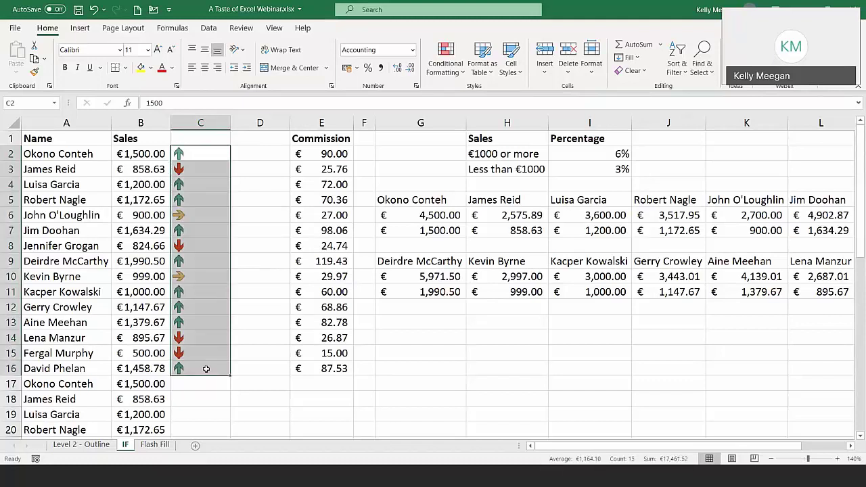
Step: Check the Icon Set rule in the Conditional Formatting Rules Manager, then close it unchanged
click(444, 72)
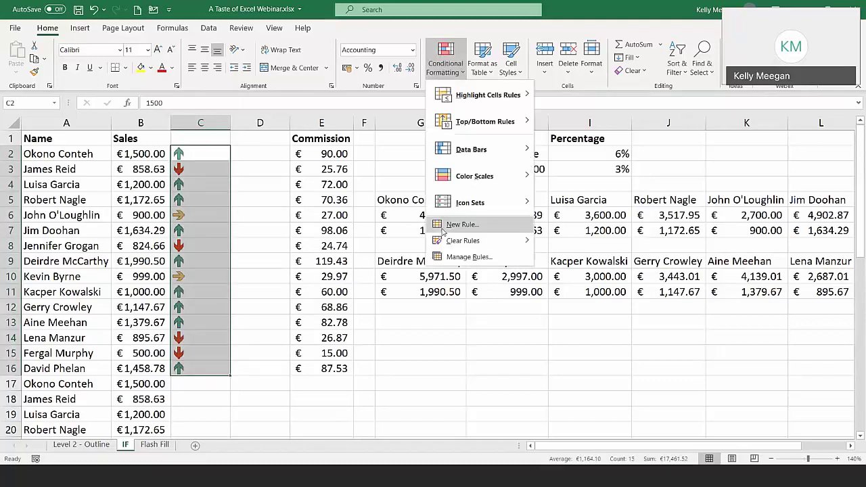
click(467, 257)
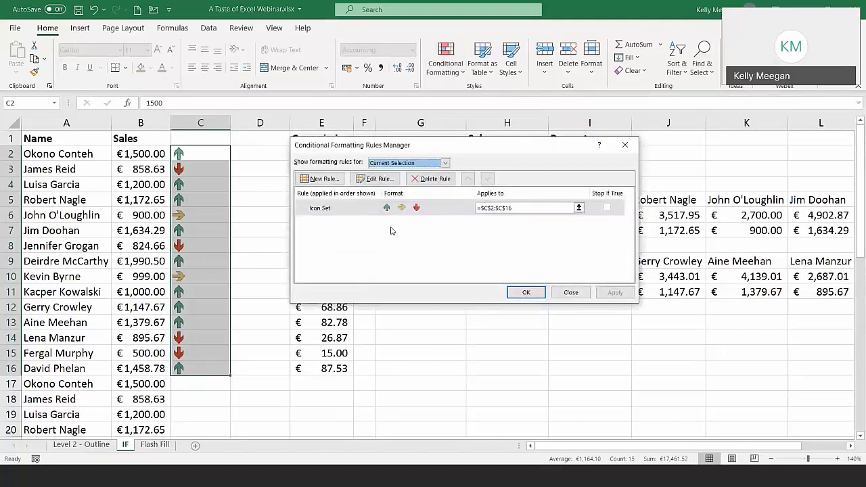
click(348, 211)
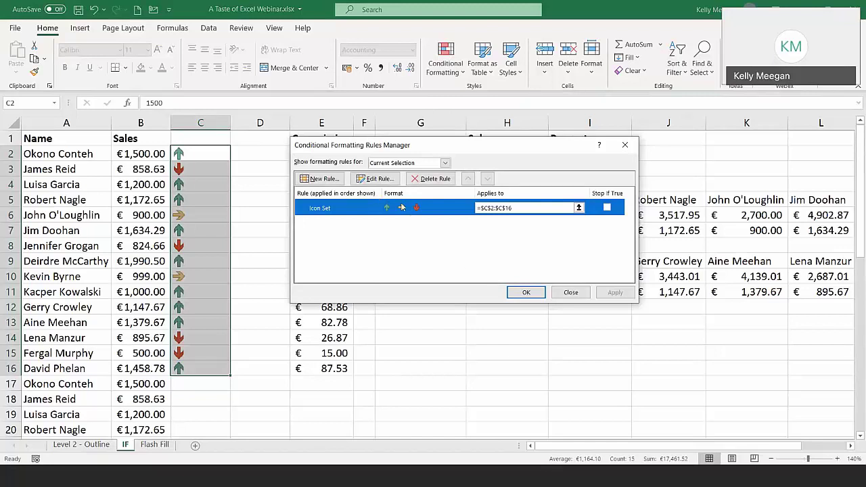
click(570, 292)
click(452, 72)
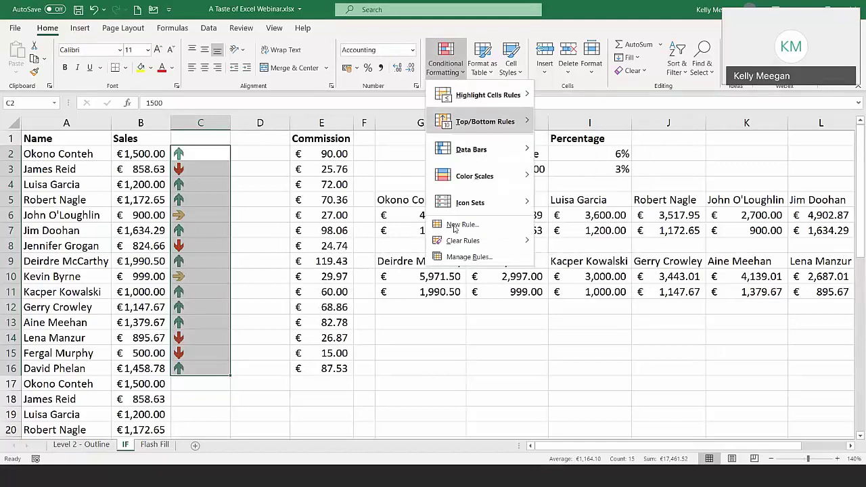
Step: Clear the conditional formatting rules from the selected cells C2:C16
mouse_move(461, 244)
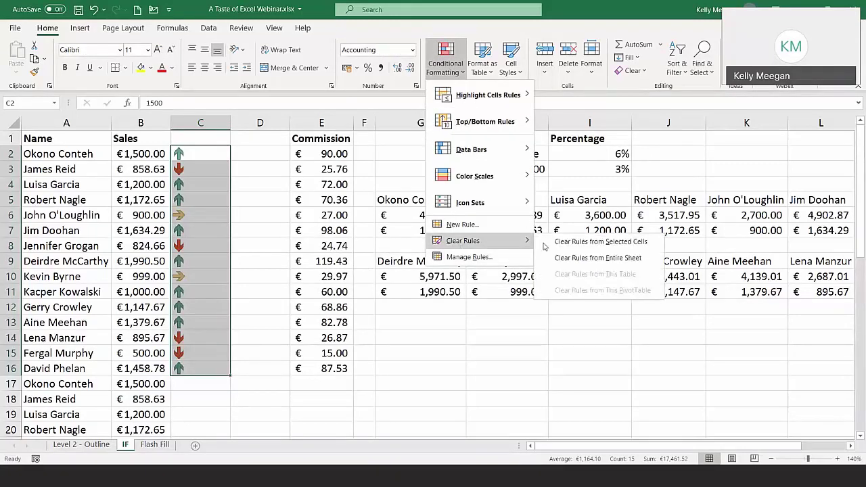
click(572, 245)
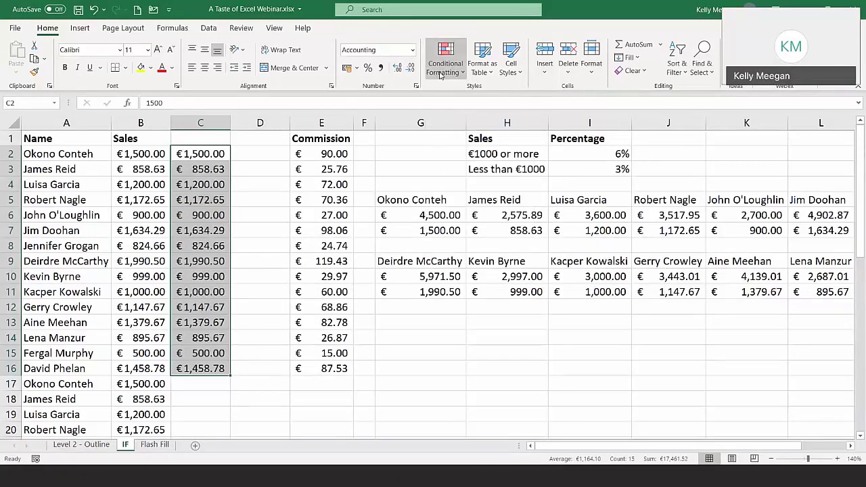
click(441, 73)
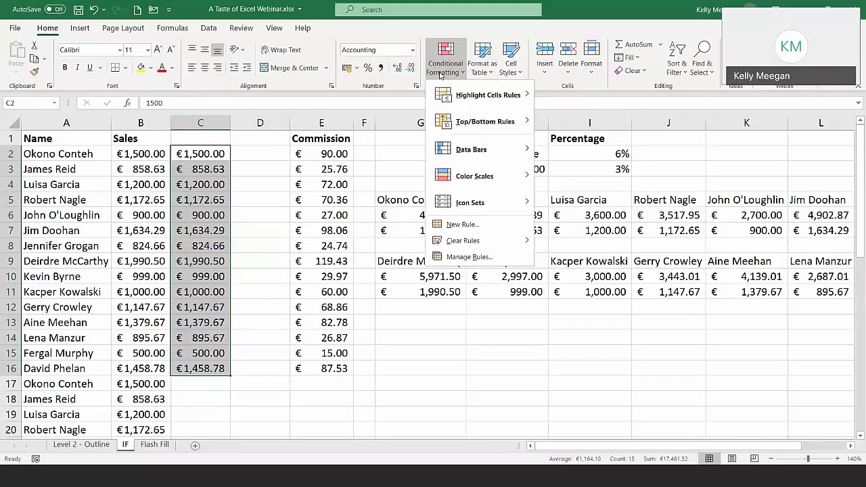
mouse_move(446, 97)
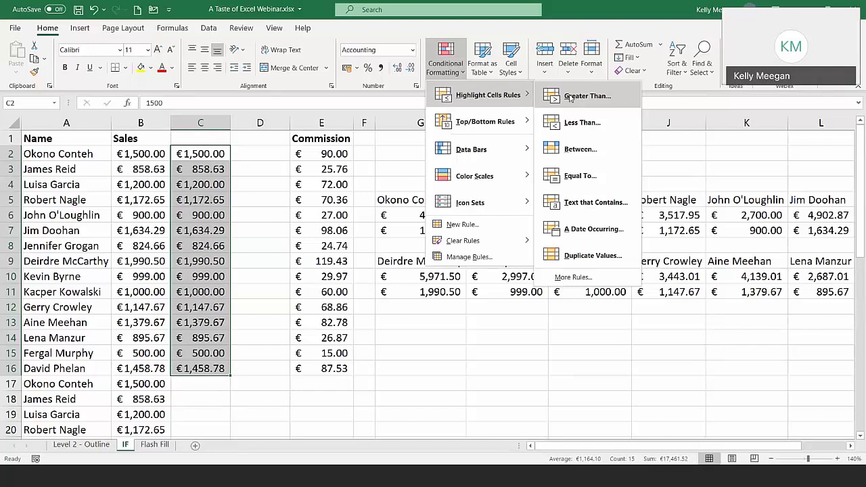
Step: Add a Greater Than 1000 rule using Green Fill with Dark Green Text
click(570, 97)
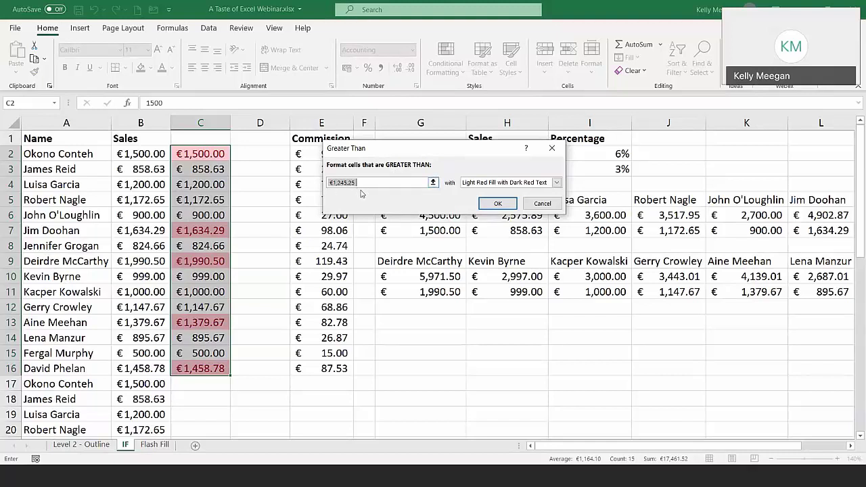
text(1000)
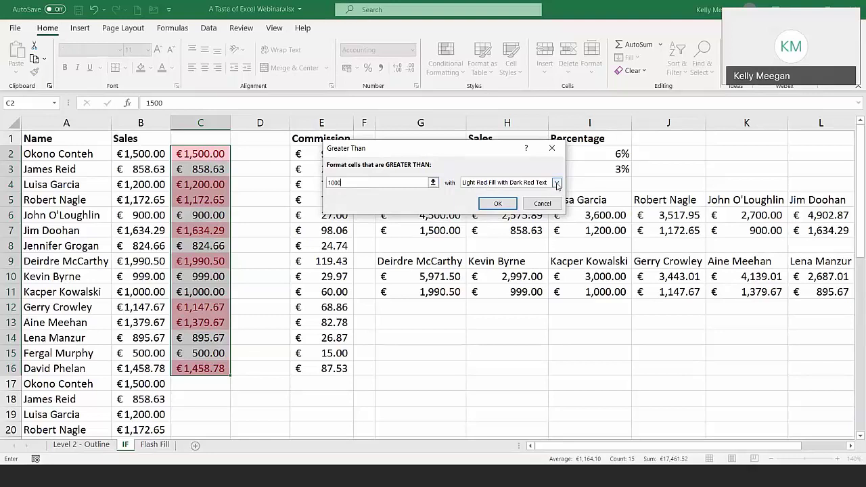
click(557, 183)
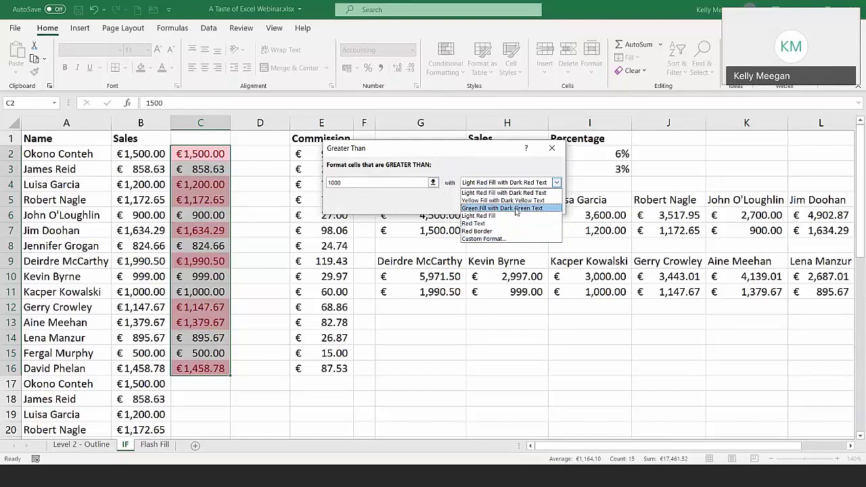
click(516, 208)
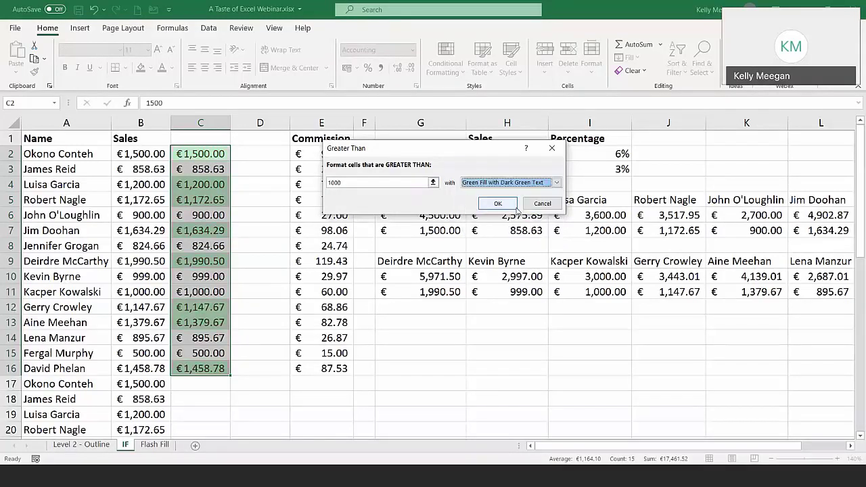
click(500, 203)
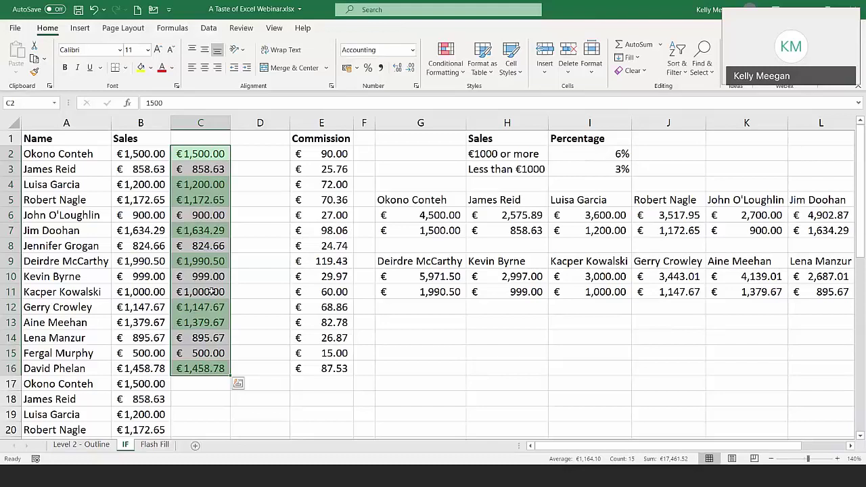
Step: Change the Cell Value > 1000 rule's comparison to 'greater than or equal to' 1000
click(440, 71)
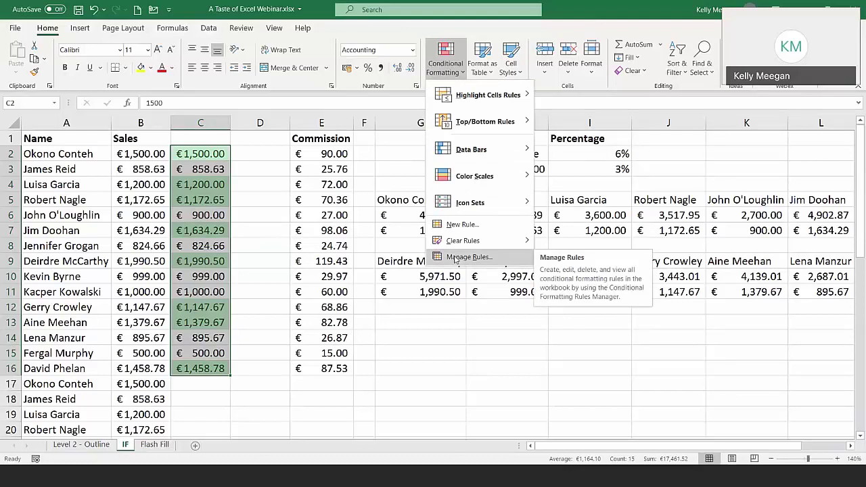
click(455, 257)
click(315, 168)
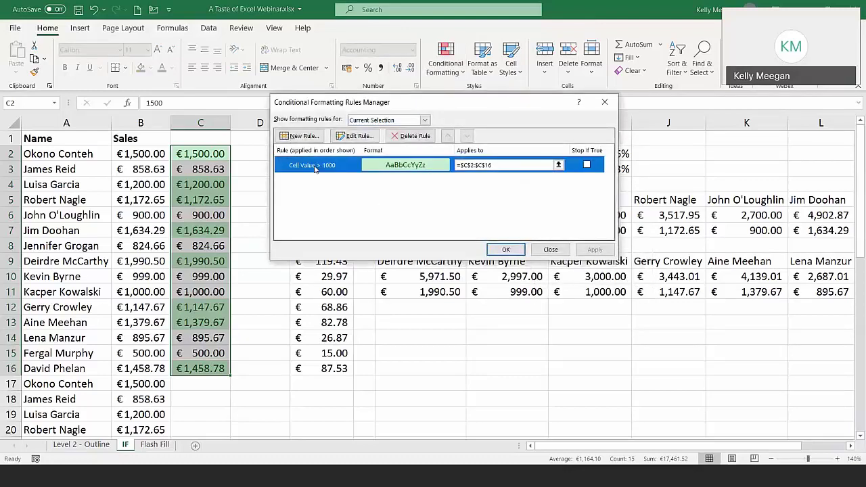
click(357, 137)
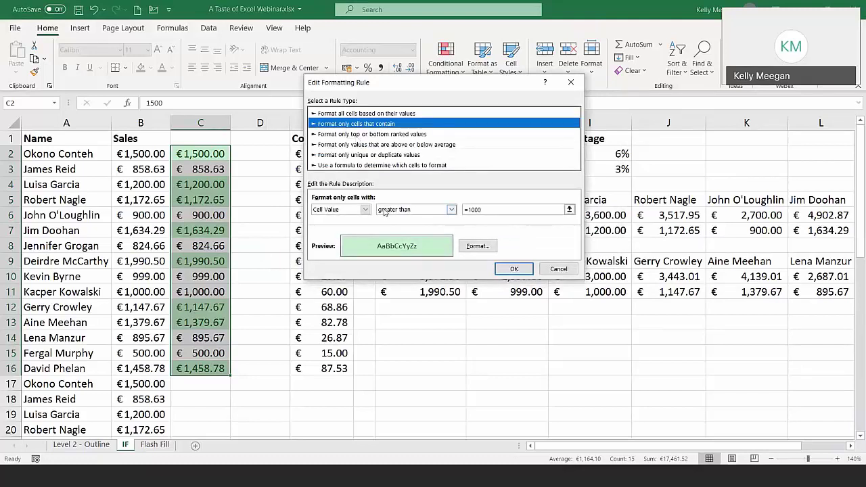
click(452, 210)
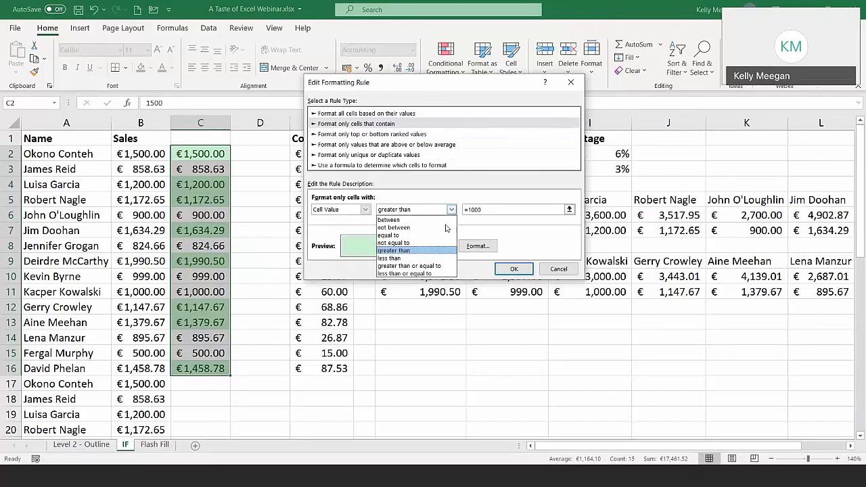
click(446, 266)
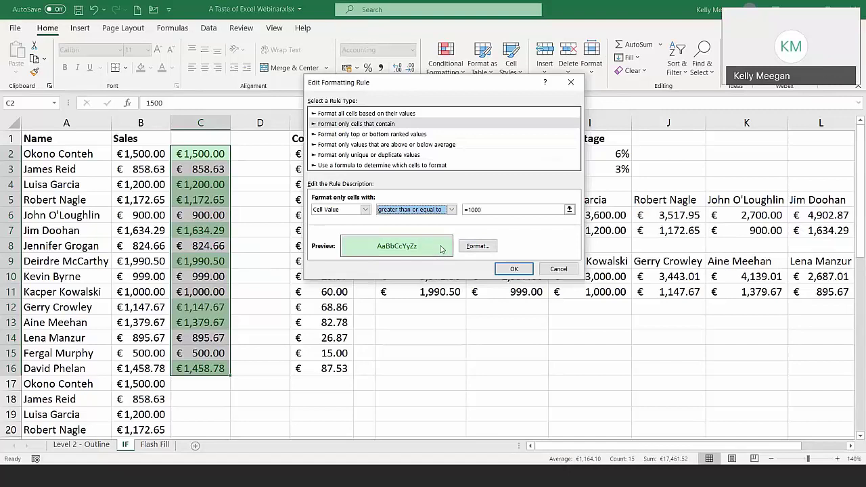
click(514, 269)
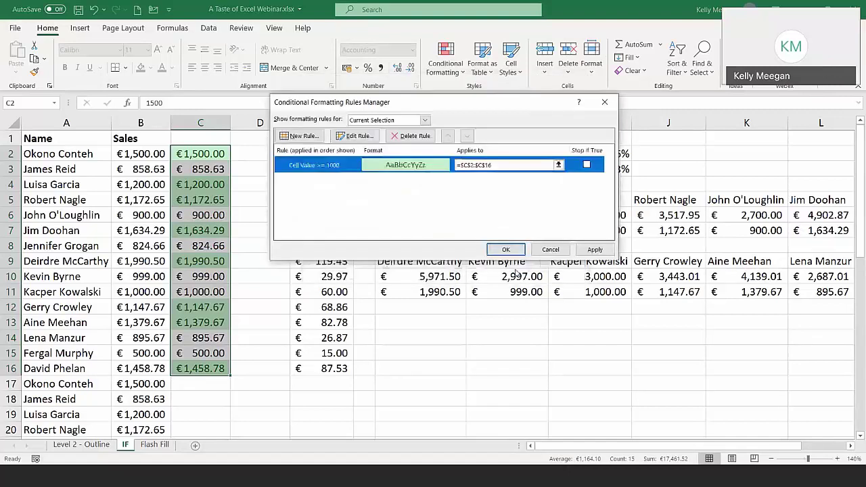
click(504, 250)
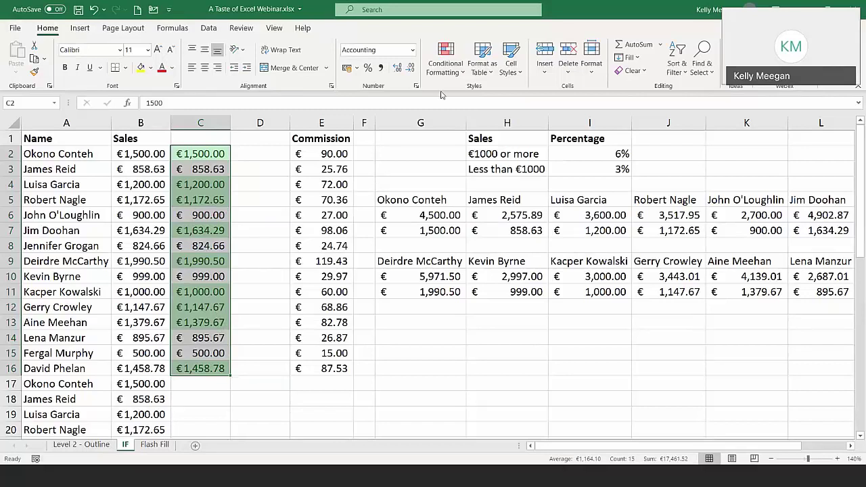
Step: Clear the existing rules from C2:C16 and bring up the Top/Bottom Rules menu
click(445, 62)
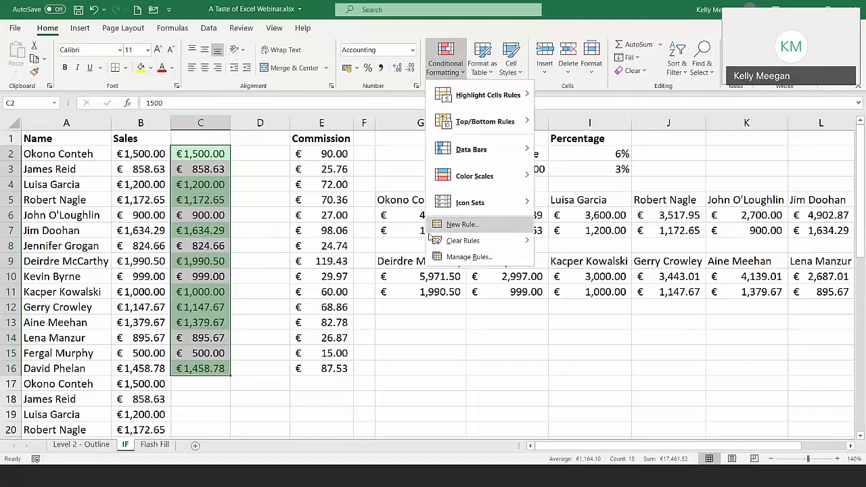
mouse_move(474, 241)
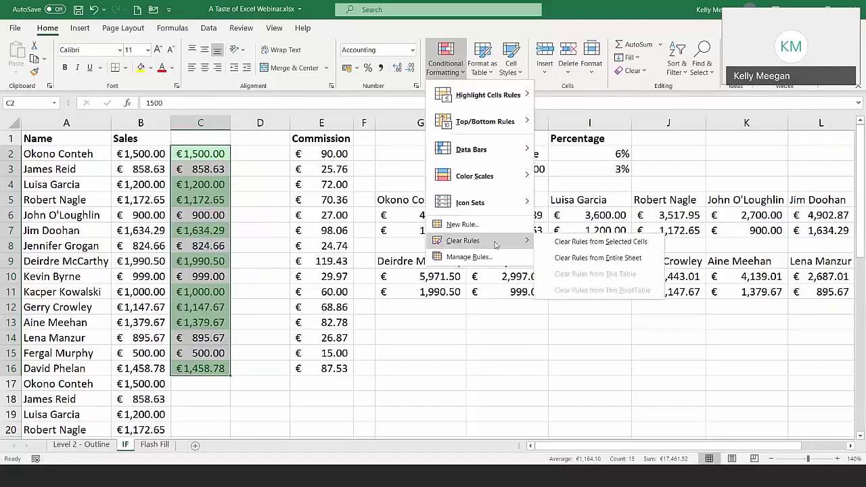
click(595, 243)
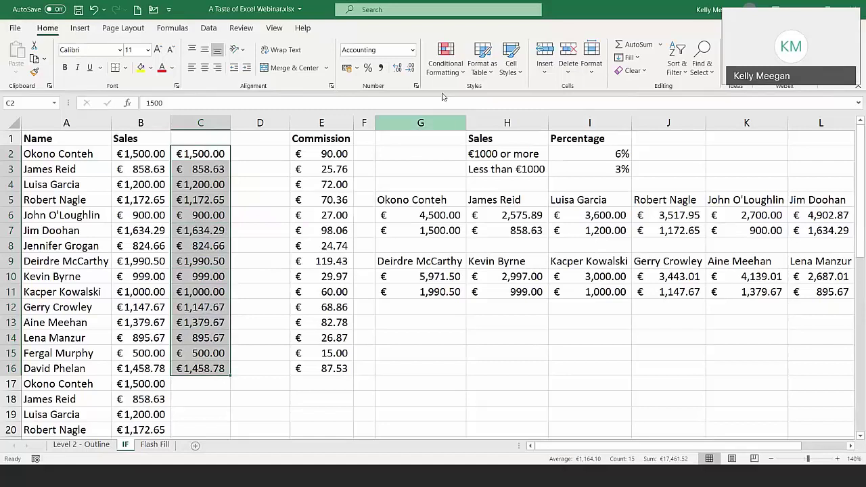
click(444, 71)
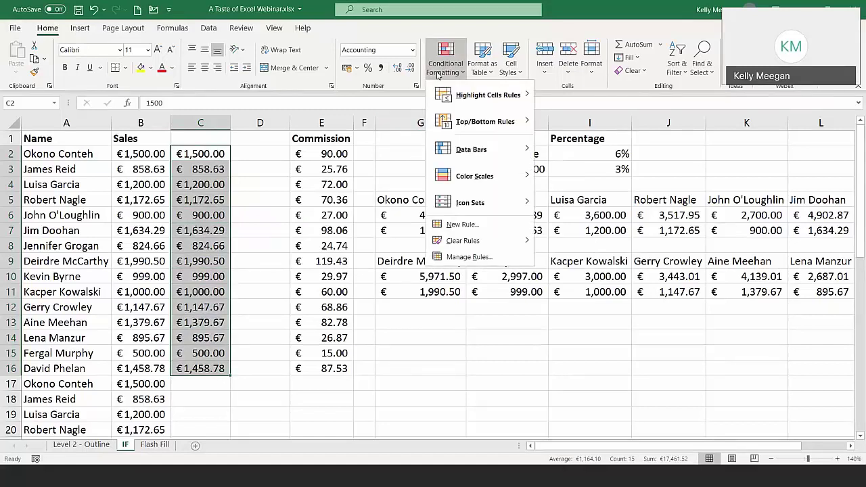
mouse_move(446, 127)
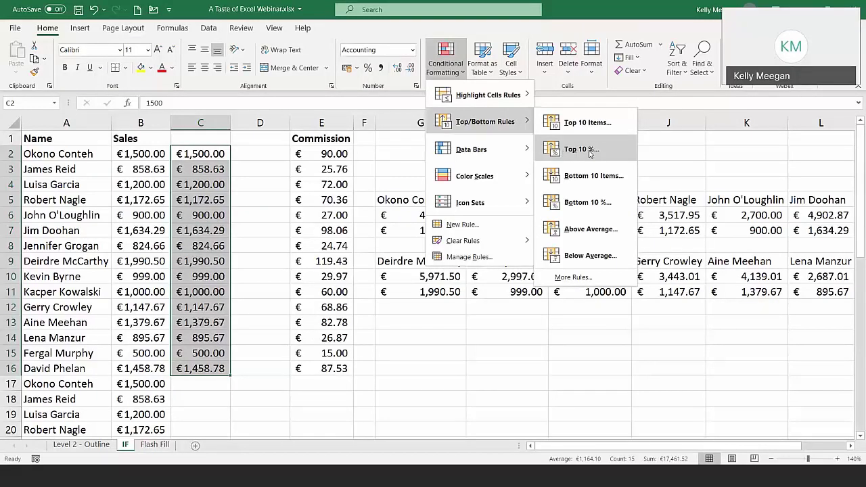
Step: Add a Top 20% rule to C2:C16 with Green Fill with Dark Green Text
click(590, 150)
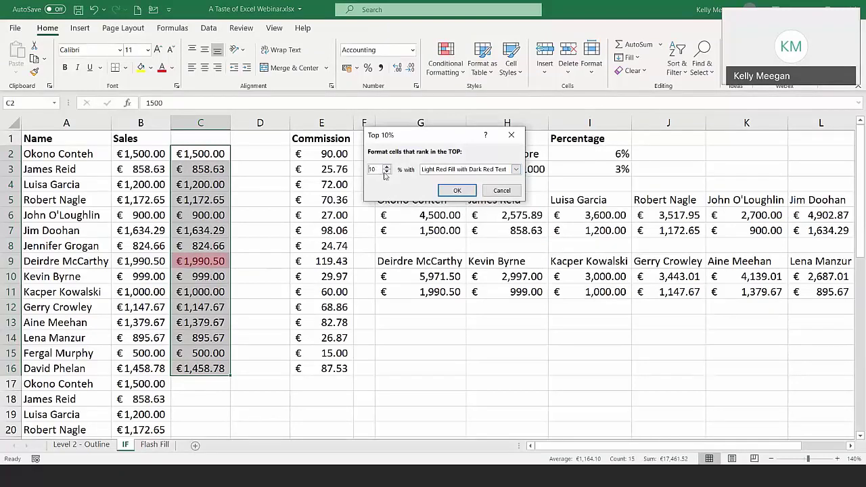
click(387, 167)
text(20)
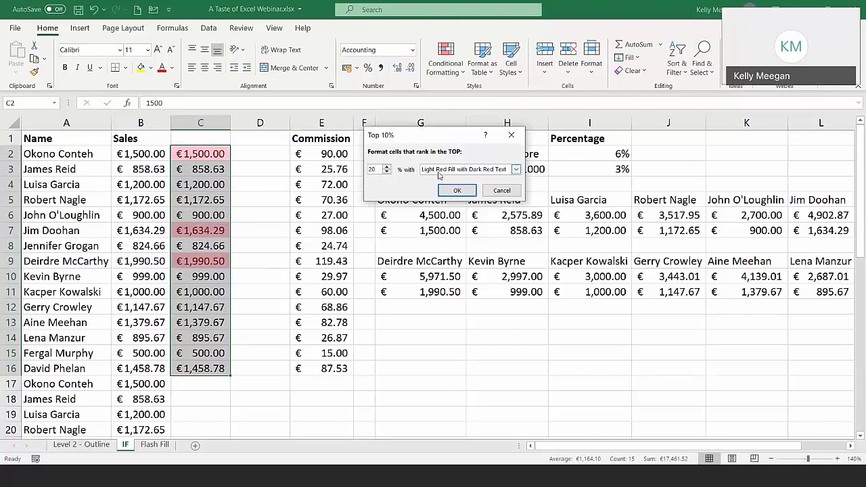
click(516, 170)
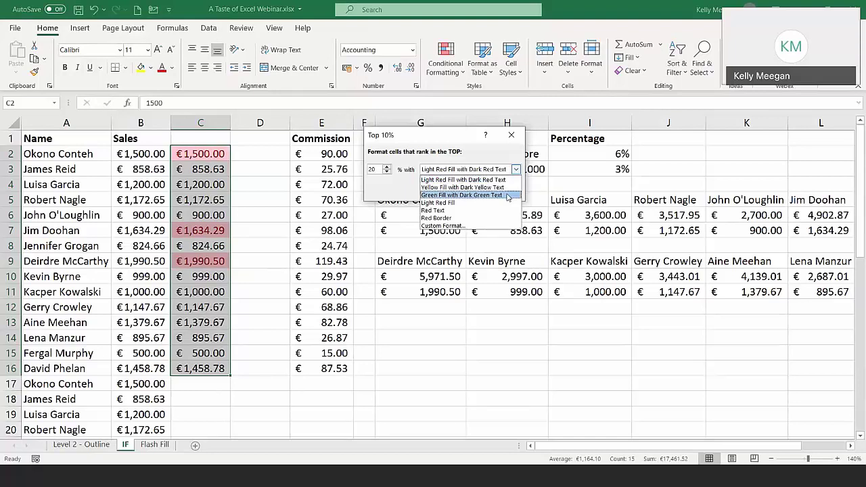
click(508, 196)
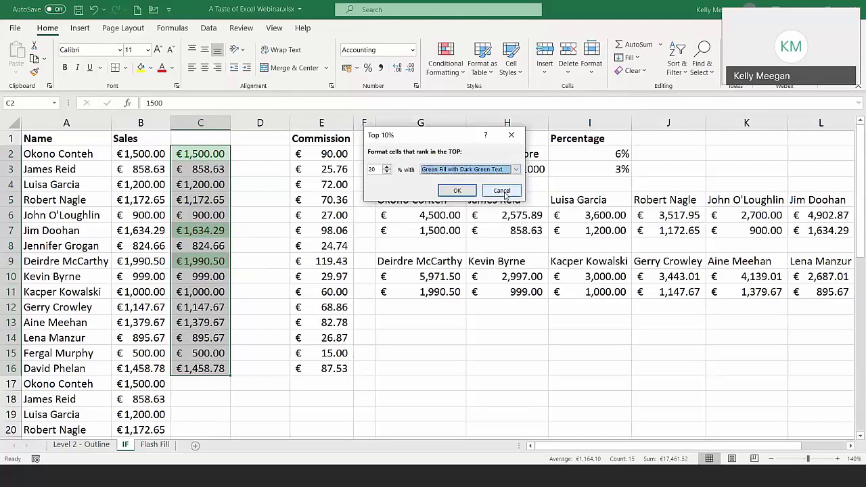
click(457, 190)
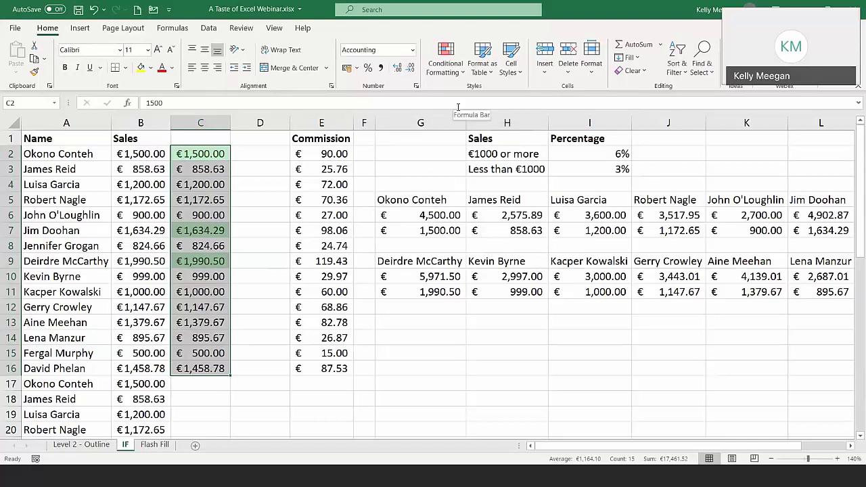
Step: Add a Bottom 20% rule, keeping the Light Red Fill with Dark Red Text style
click(443, 72)
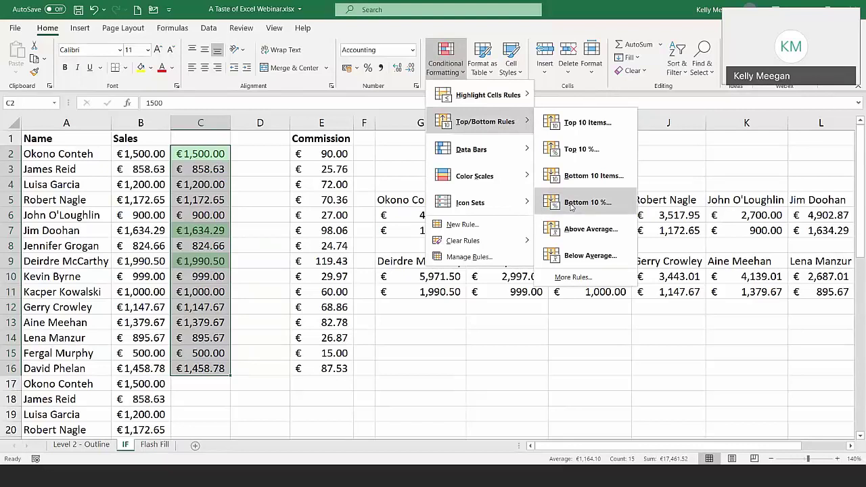
click(570, 206)
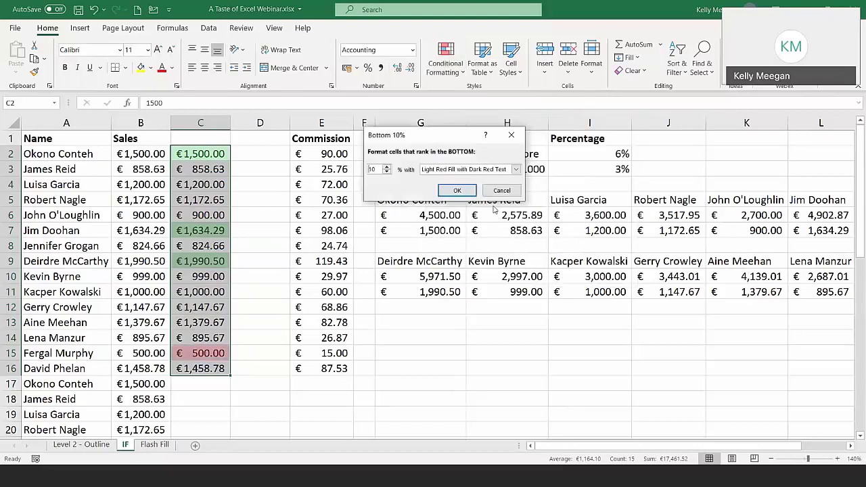
double_click(378, 170)
text(20)
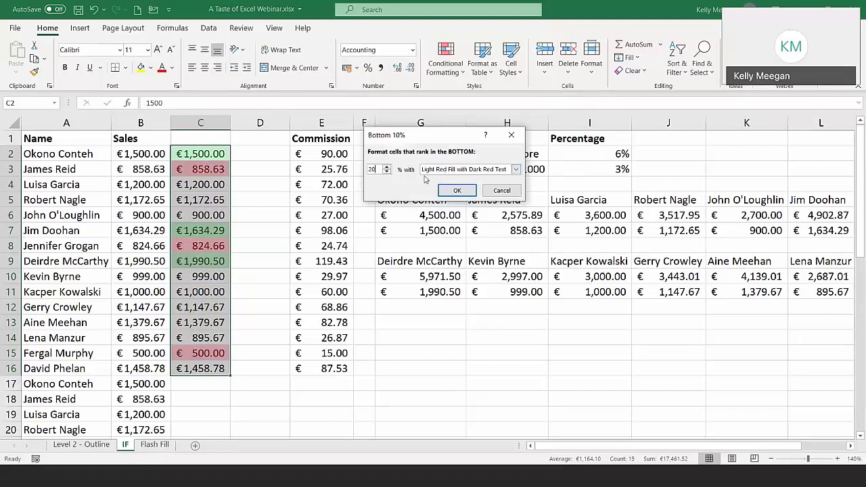
click(456, 191)
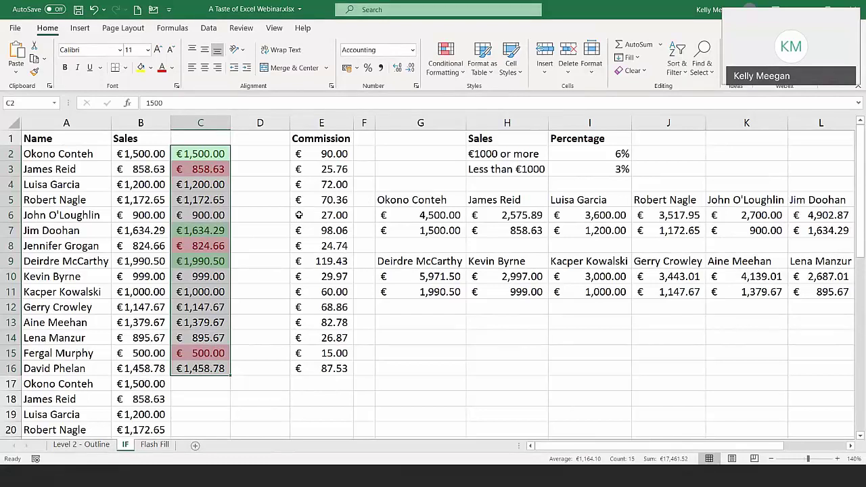
Step: Deselect column C and switch to the Flash Fill sheet
click(184, 416)
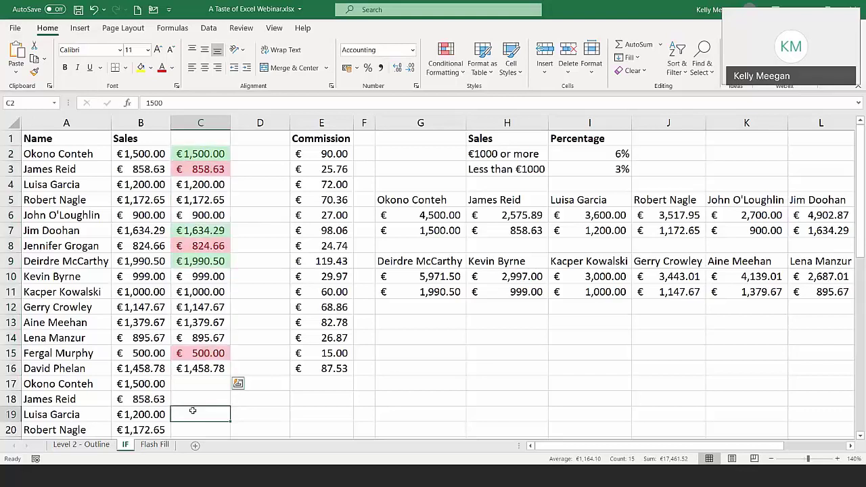
click(157, 444)
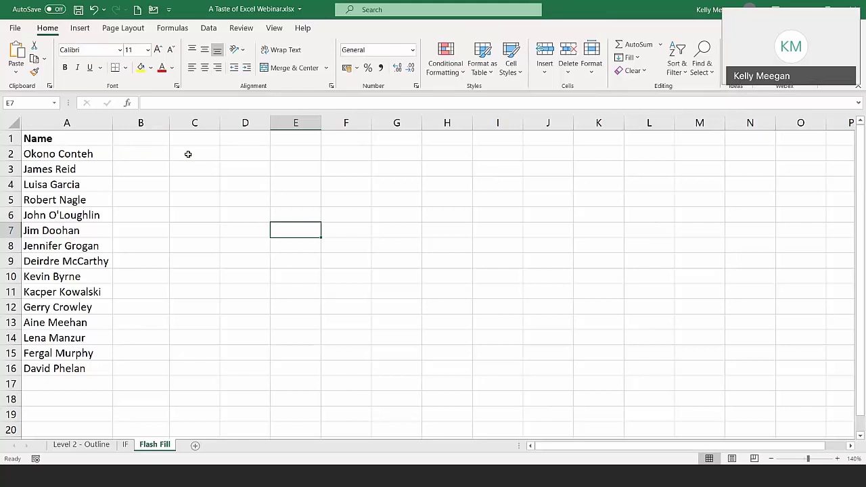
Step: Enter 'Okono' in B2 and 'james' in B3 so Flash Fill completes the first names
click(141, 156)
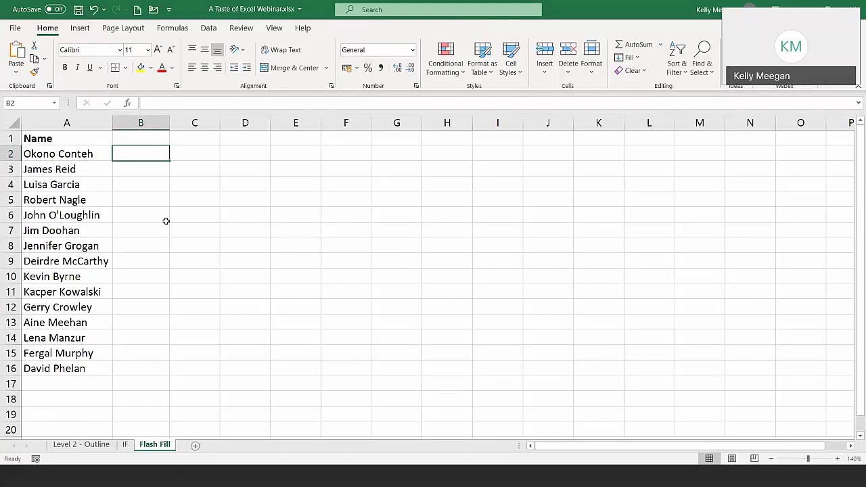
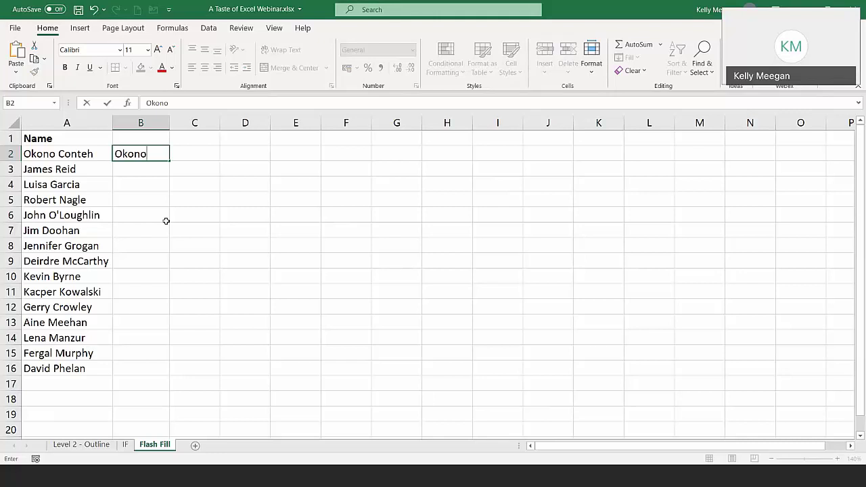
key(Return)
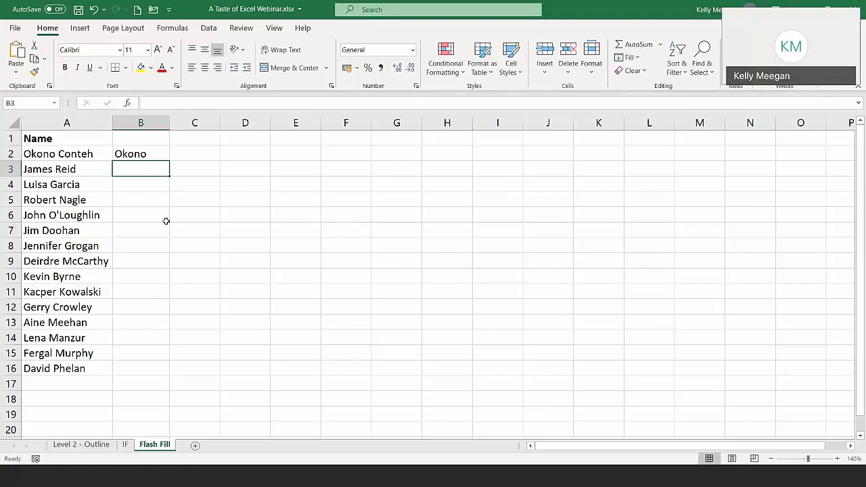
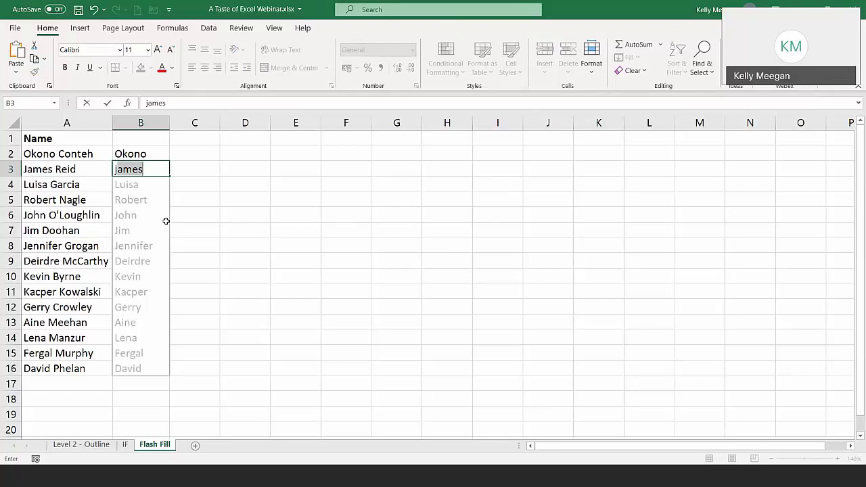
key(Return)
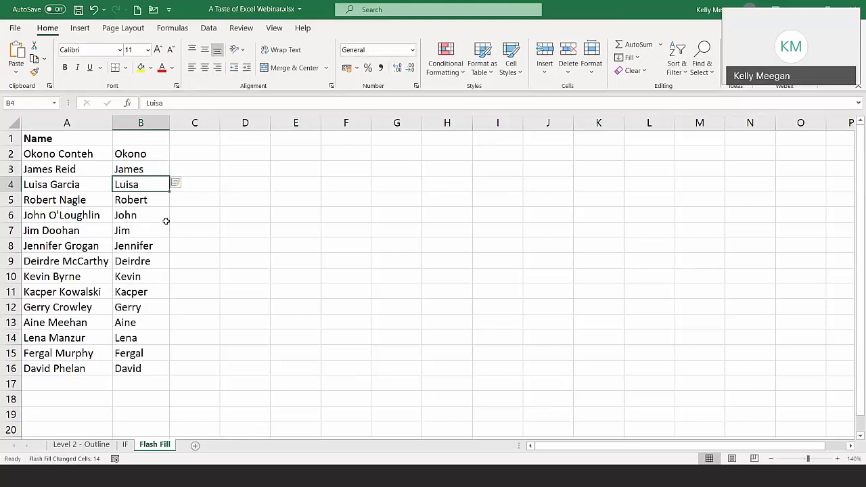
click(193, 156)
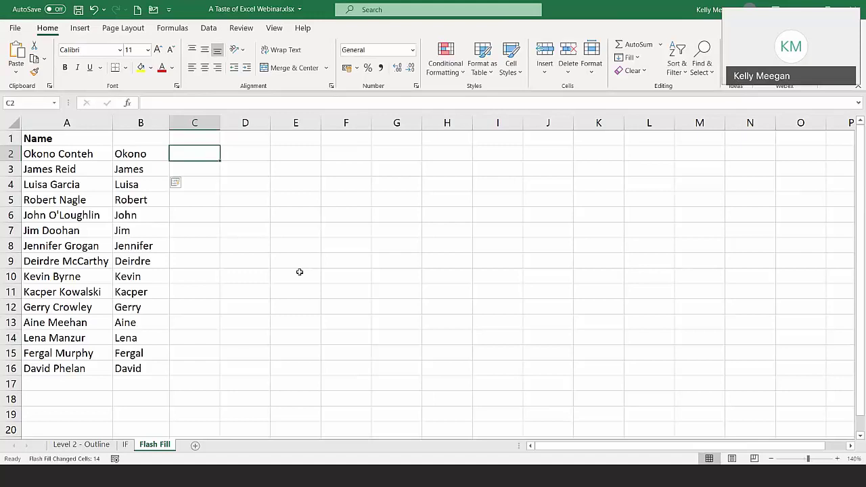
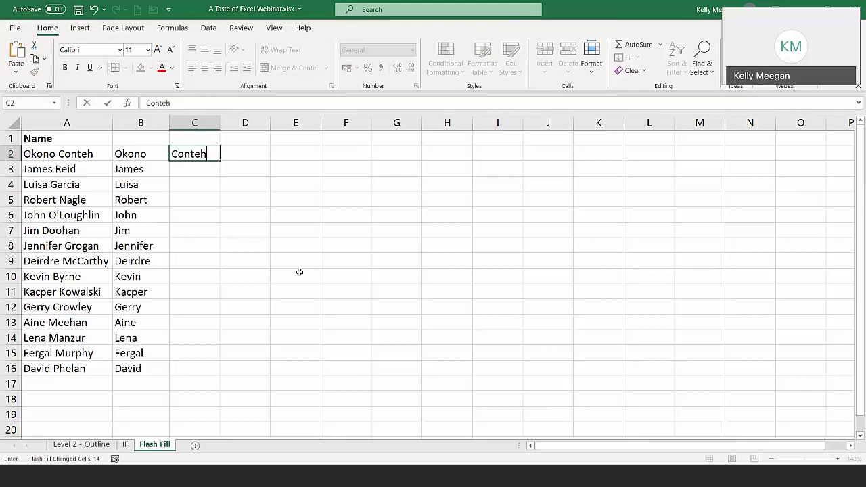
Step: Enter example surnames in C2 and C3 so Flash Fill completes every surname in column C
key(Return)
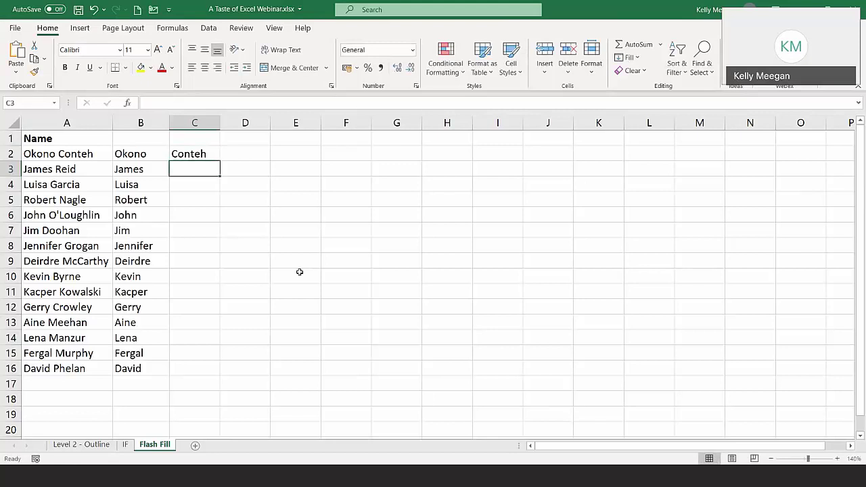
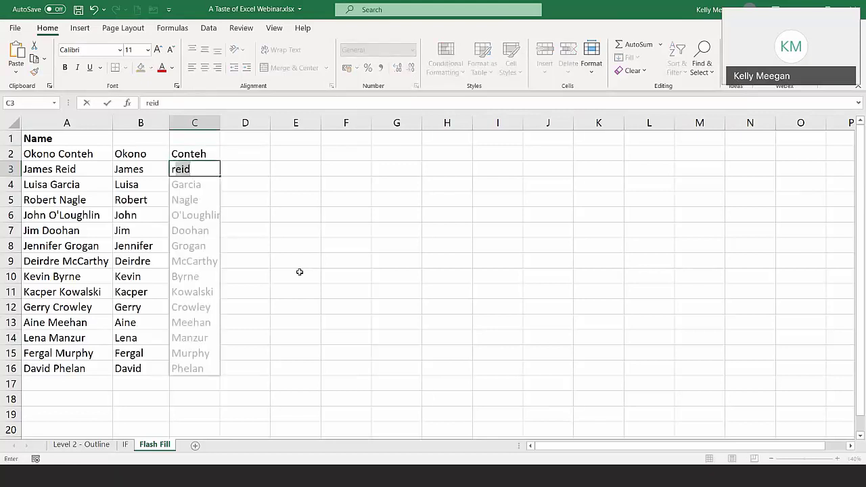
key(Return)
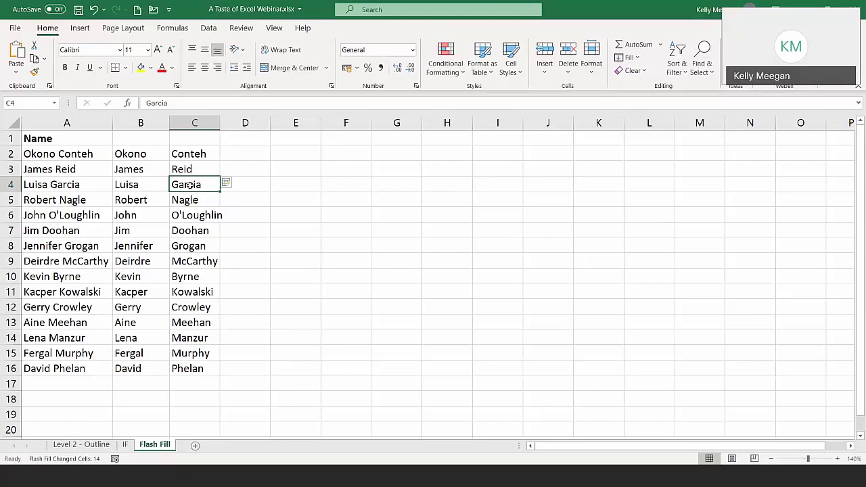
click(257, 157)
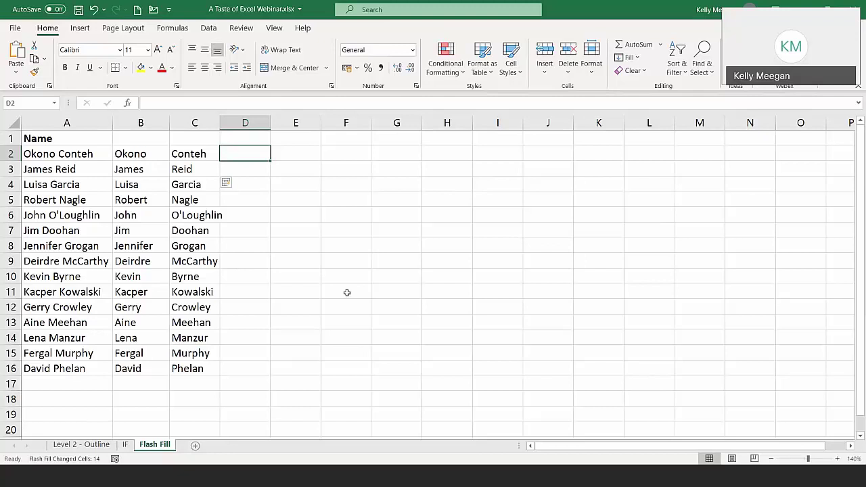
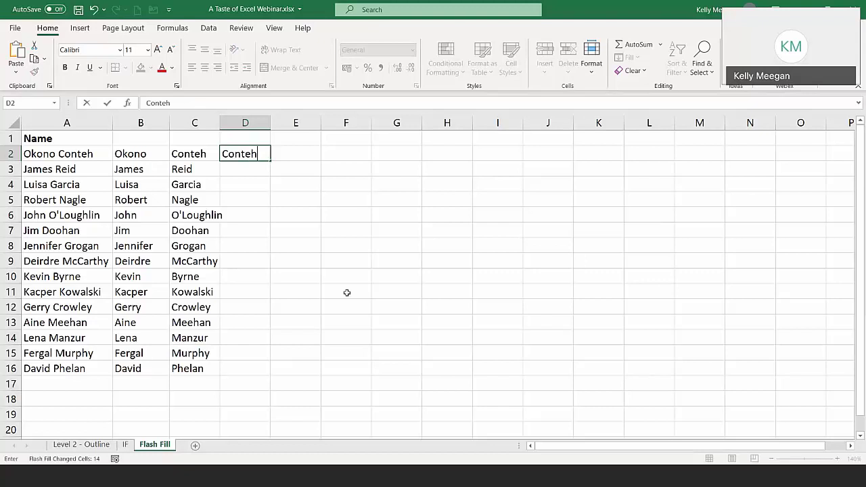
Step: Flash Fill column D with 'Last, First' names from two examples, then autofit column D's width
key(Return)
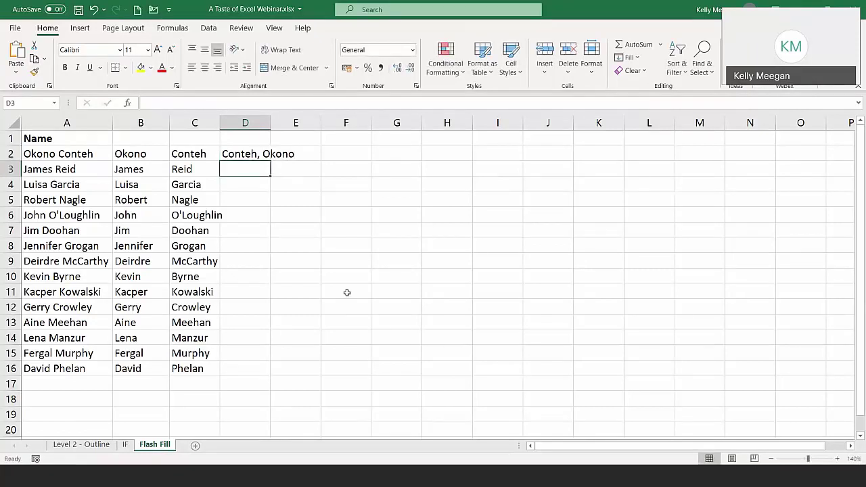
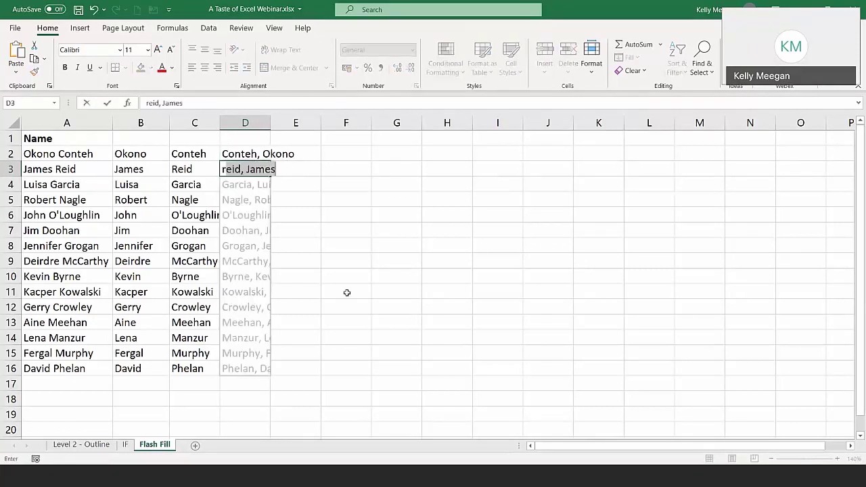
key(Return)
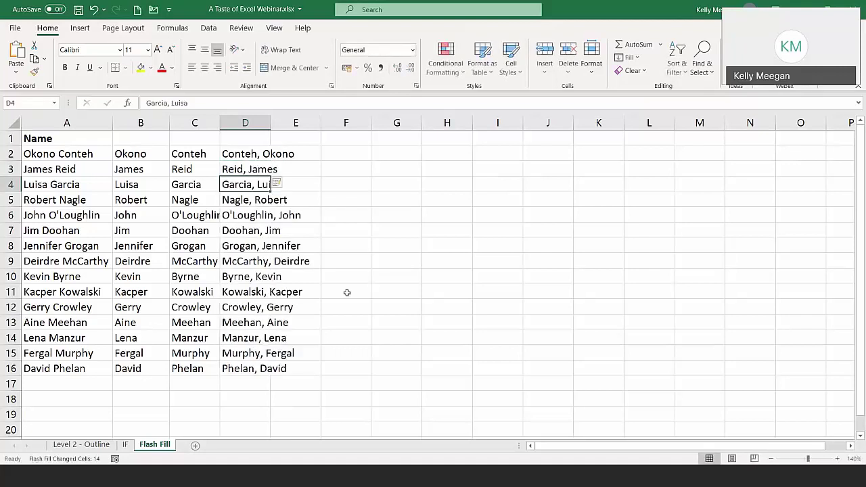
double_click(270, 122)
click(433, 260)
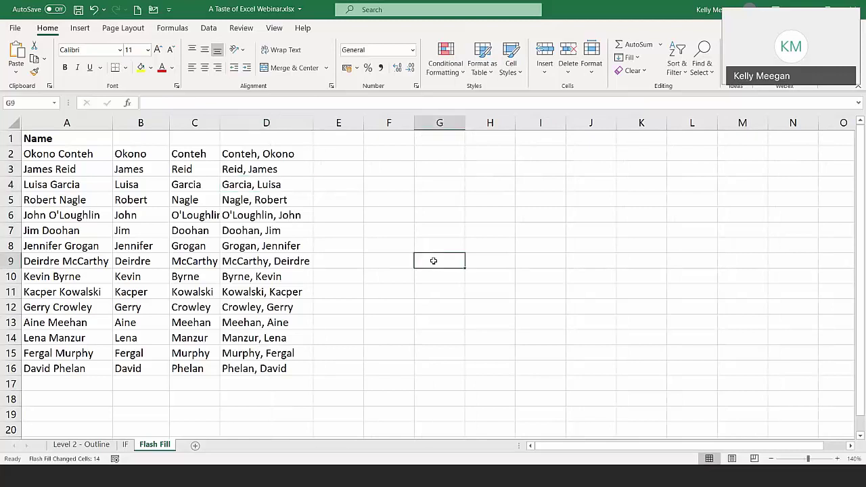